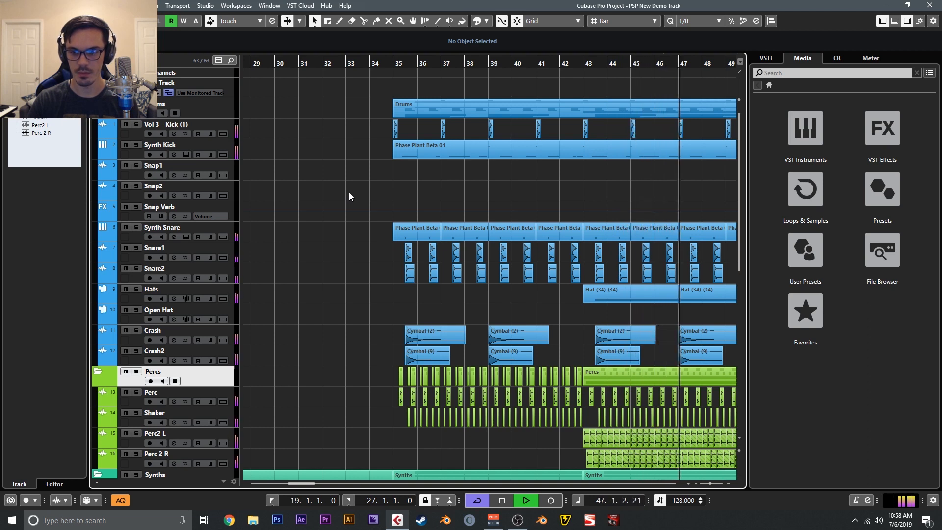
Solo the Drums folder along with Percs and play the section just before bar 35 for several bars.
{"action": "left_click_drag", "start_coordinate": [349, 192], "coordinate": [605, 170]}
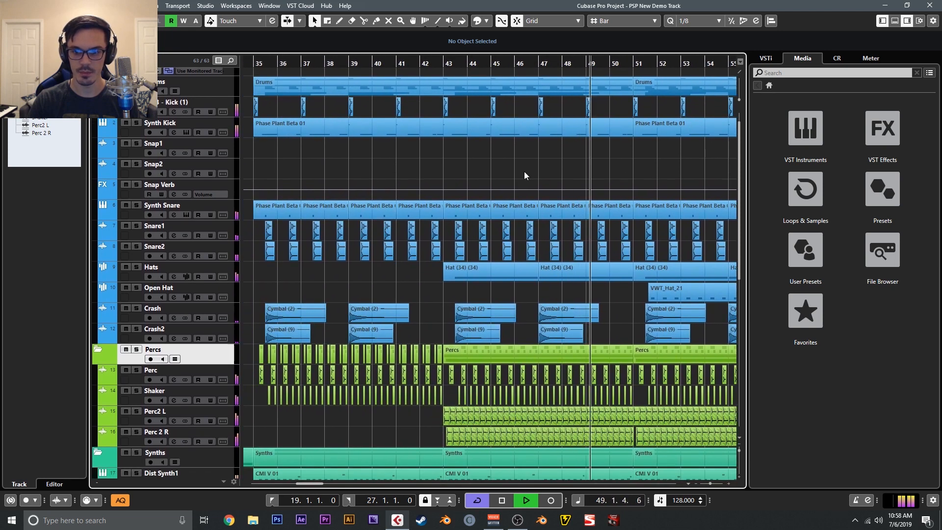
{"action": "left_click_drag", "start_coordinate": [523, 172], "coordinate": [540, 172]}
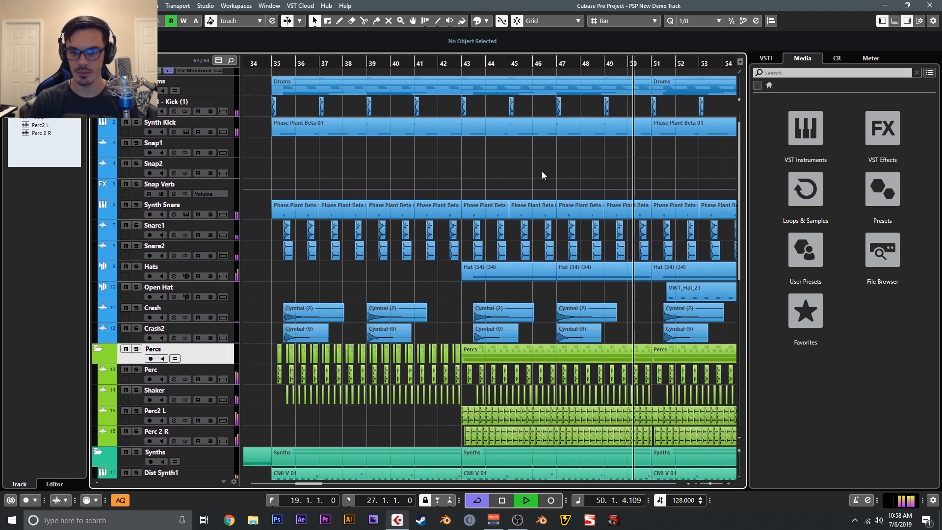
{"action": "left_click_drag", "start_coordinate": [376, 156], "coordinate": [462, 178]}
{"action": "left_click", "coordinate": [137, 104]}
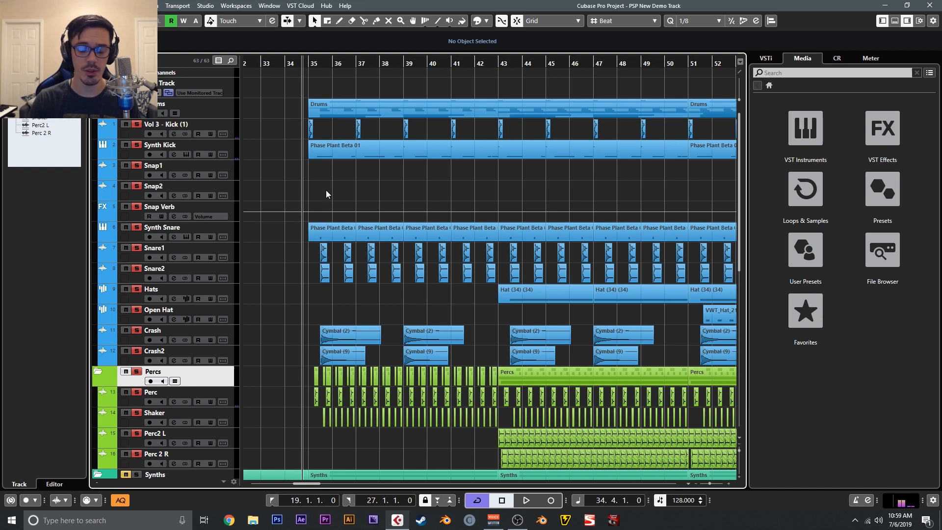
{"action": "key", "text": "space"}
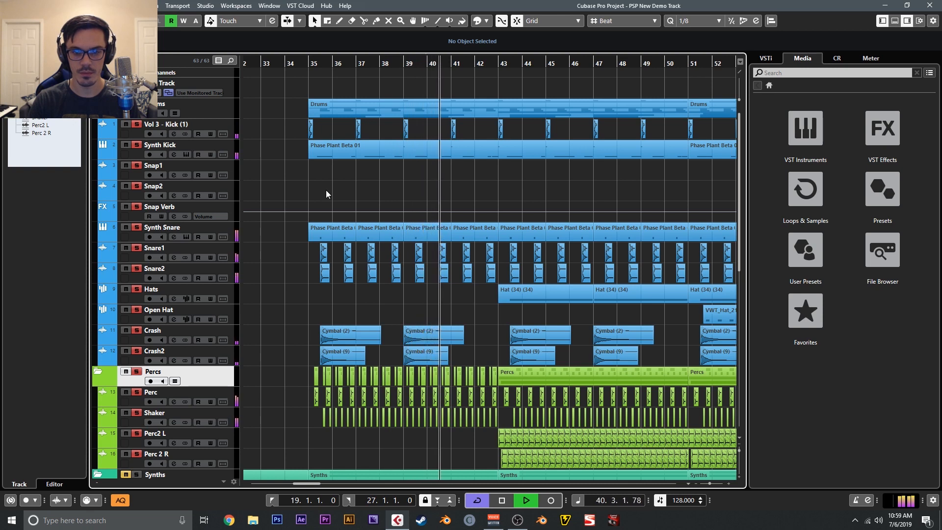
{"action": "key", "text": "space"}
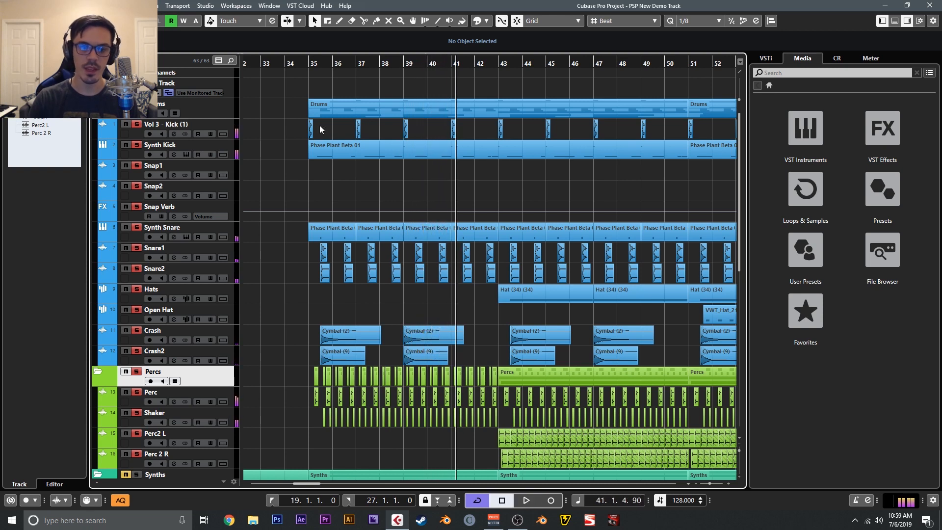
Return the playhead to bar 35 and look over the kick, Synth Kick and Synth Snare events there.
{"action": "left_click_drag", "start_coordinate": [309, 65], "coordinate": [311, 72]}
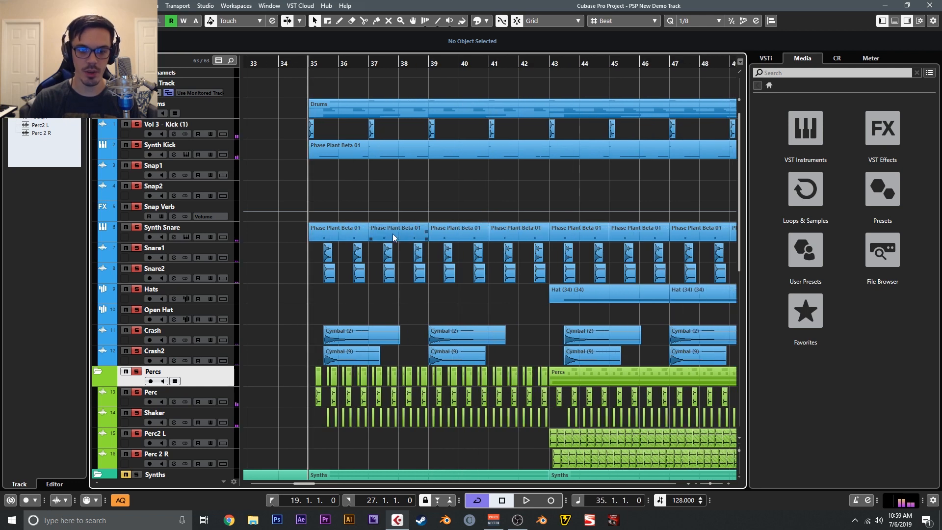
{"action": "scroll", "coordinate": [393, 236], "scroll_direction": "down", "scroll_amount": 1}
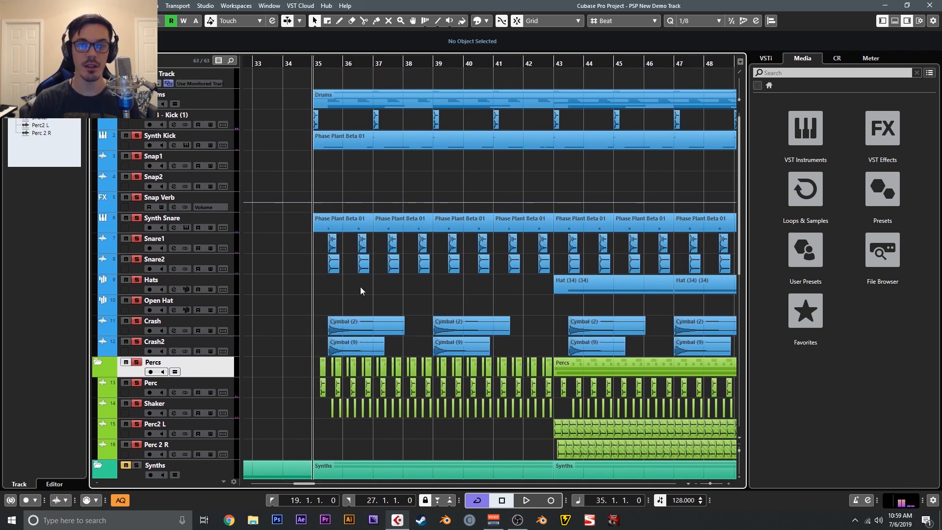
{"action": "left_click", "coordinate": [331, 121]}
{"action": "left_click", "coordinate": [420, 140]}
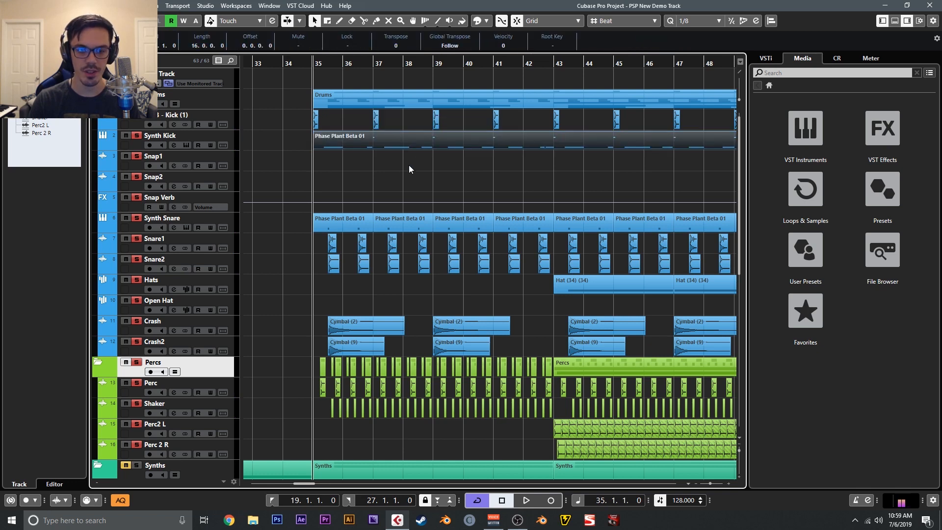
{"action": "left_click", "coordinate": [305, 232]}
{"action": "left_click", "coordinate": [335, 229]}
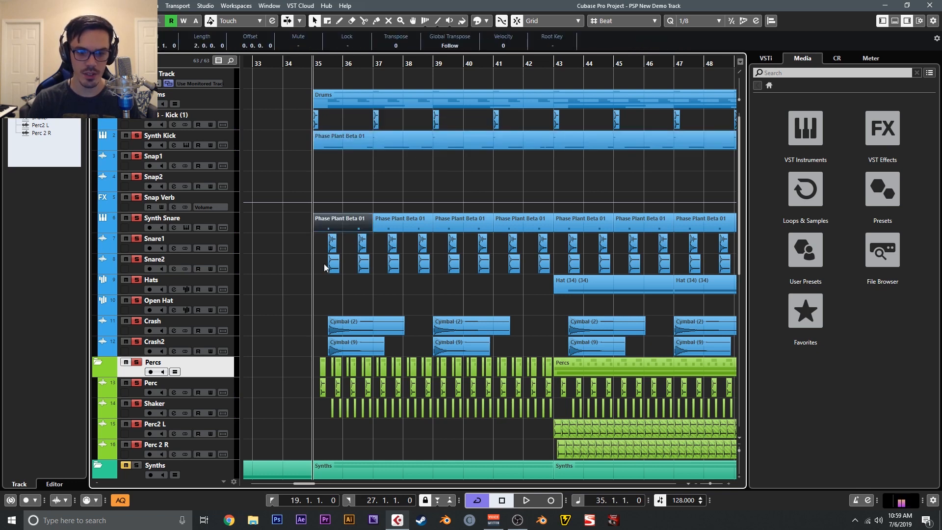
Examine the snare, crash and percussion events from bar 35 onward up close, leaving nothing selected.
{"action": "key", "text": "h"}
{"action": "key", "text": "h"}
{"action": "key", "text": "h"}
{"action": "key", "text": "h"}
{"action": "key", "text": "h"}
{"action": "left_click_drag", "start_coordinate": [590, 277], "coordinate": [526, 242]}
{"action": "key", "text": "g"}
{"action": "key", "text": "g"}
{"action": "key", "text": "g"}
{"action": "left_click_drag", "start_coordinate": [577, 303], "coordinate": [564, 351]}
{"action": "left_click_drag", "start_coordinate": [525, 379], "coordinate": [407, 368]}
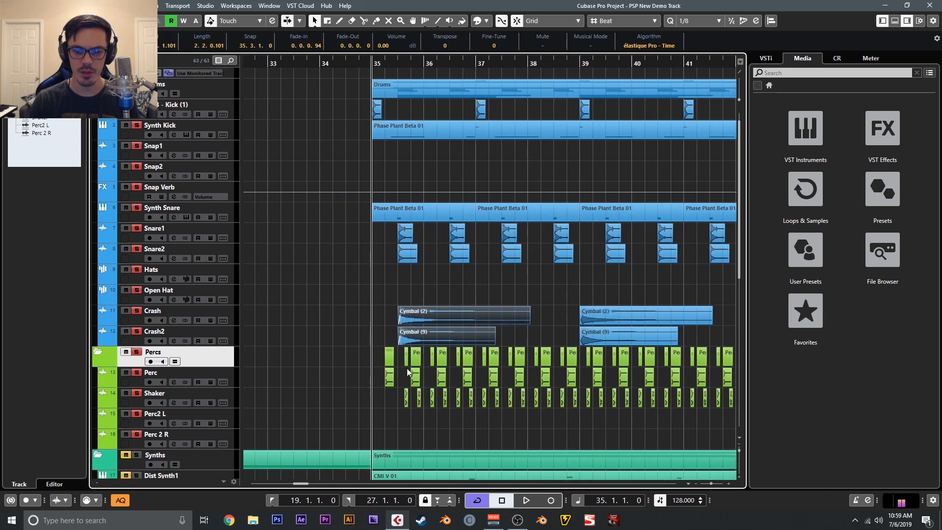
{"action": "key", "text": "g"}
{"action": "key", "text": "g"}
{"action": "key", "text": "g"}
{"action": "left_click_drag", "start_coordinate": [656, 401], "coordinate": [439, 372]}
{"action": "left_click_drag", "start_coordinate": [400, 304], "coordinate": [442, 352]}
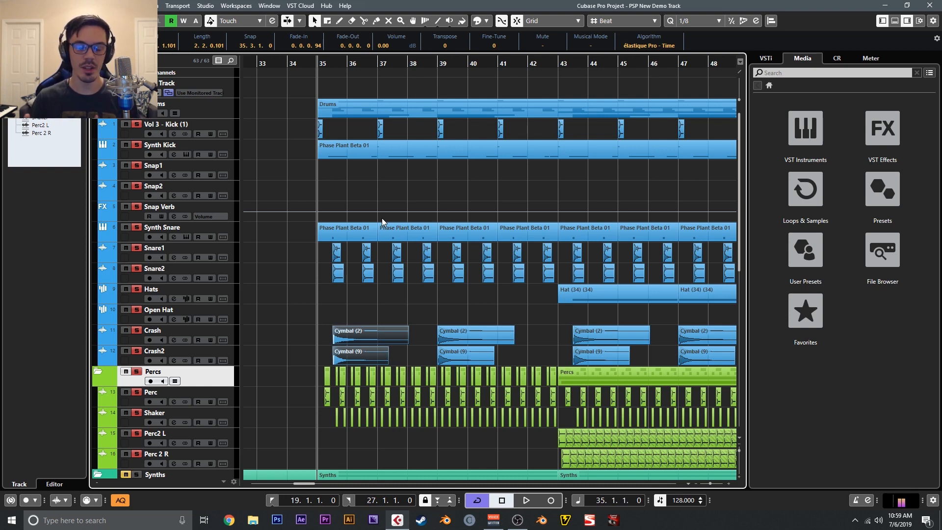
{"action": "left_click", "coordinate": [304, 154]}
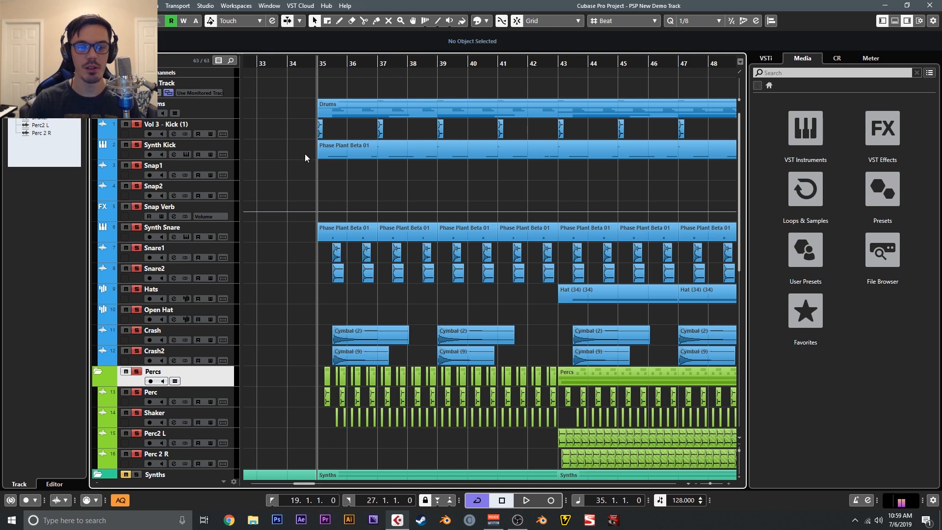
Solo only the Vol 3 - Kick (1) track within the drums, bypass its inserts and audition it from bar 35.
{"action": "left_click", "coordinate": [234, 128]}
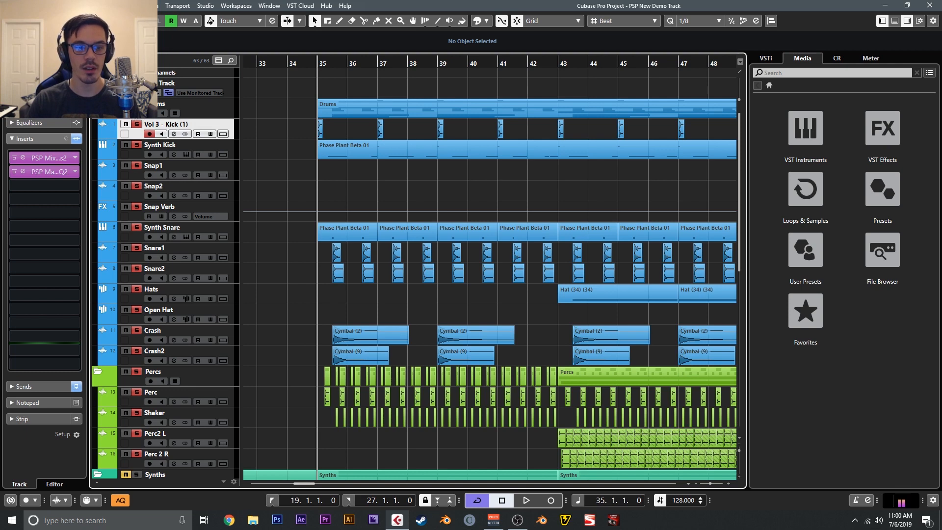
{"action": "left_click", "coordinate": [138, 124]}
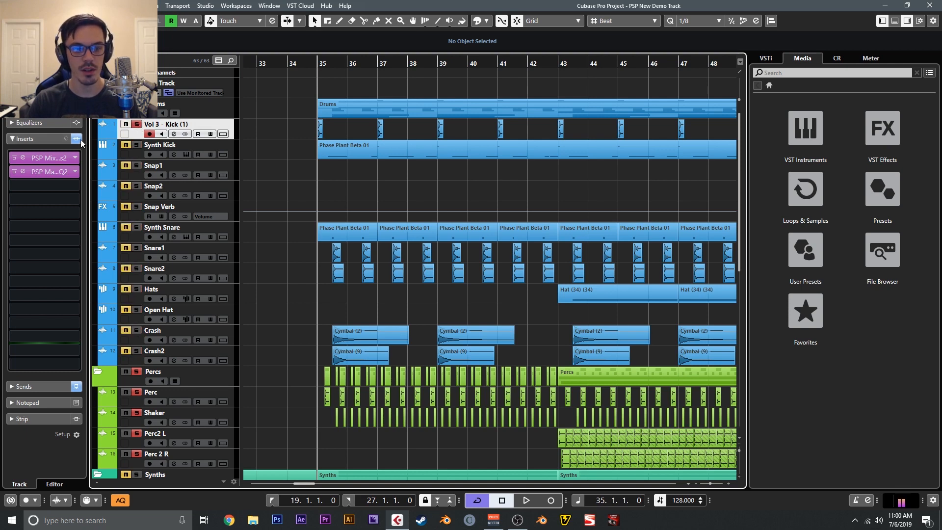
{"action": "left_click", "coordinate": [79, 139]}
{"action": "key", "text": "h"}
{"action": "key", "text": "h"}
{"action": "key", "text": "space"}
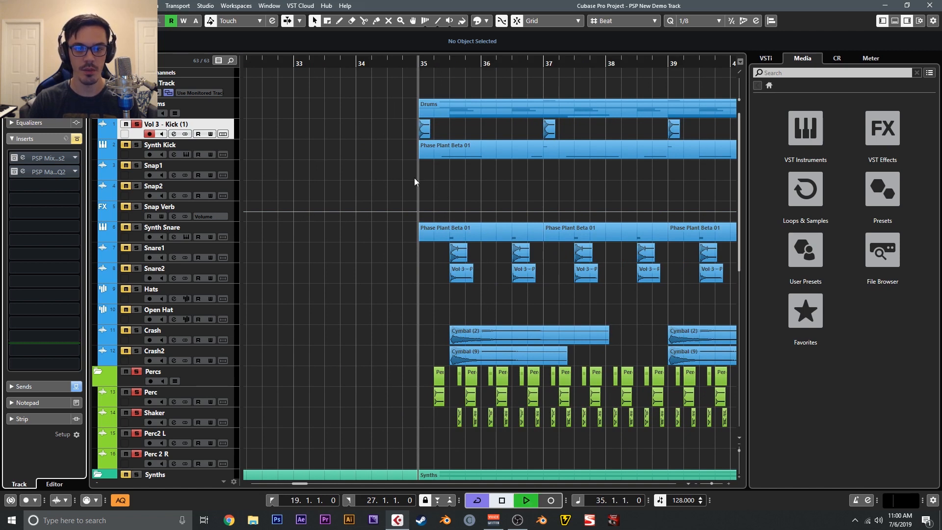
{"action": "key", "text": "space"}
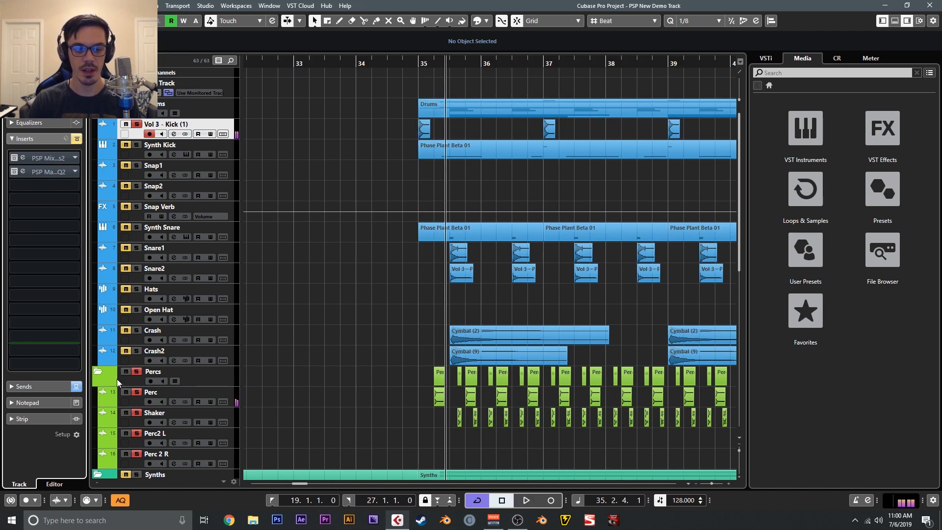
Unsolo the Percs folder and replay the unprocessed kick alone from bar 35.
{"action": "left_click", "coordinate": [136, 372]}
{"action": "left_click", "coordinate": [425, 87]}
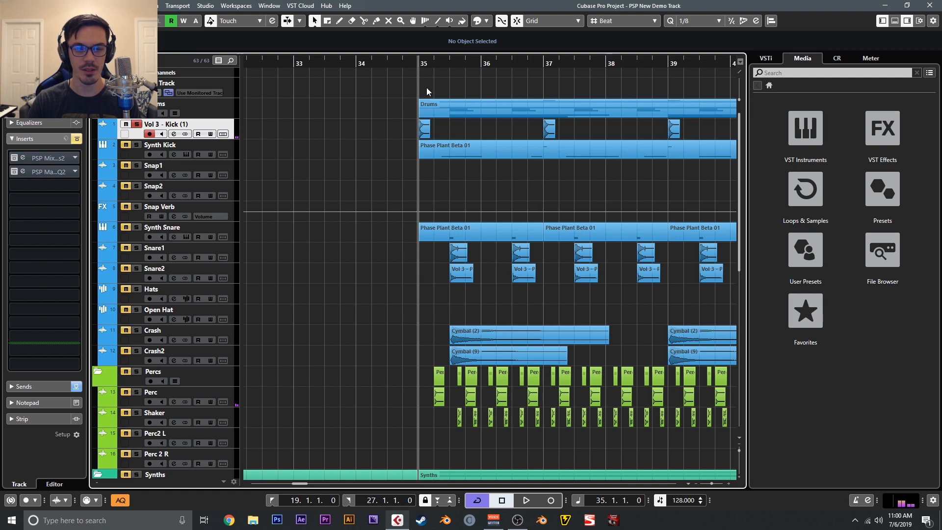
{"action": "key", "text": "space"}
{"action": "key", "text": "space"}
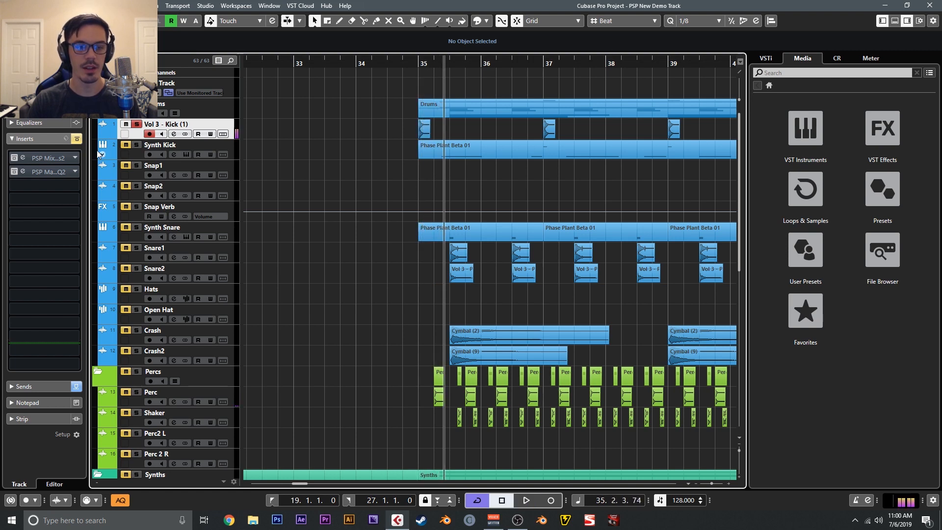
Re-enable the kick track's inserts and audition the processed kick from bar 35.
{"action": "left_click", "coordinate": [77, 139]}
{"action": "key", "text": "space"}
{"action": "left_click", "coordinate": [418, 71]}
{"action": "key", "text": "space"}
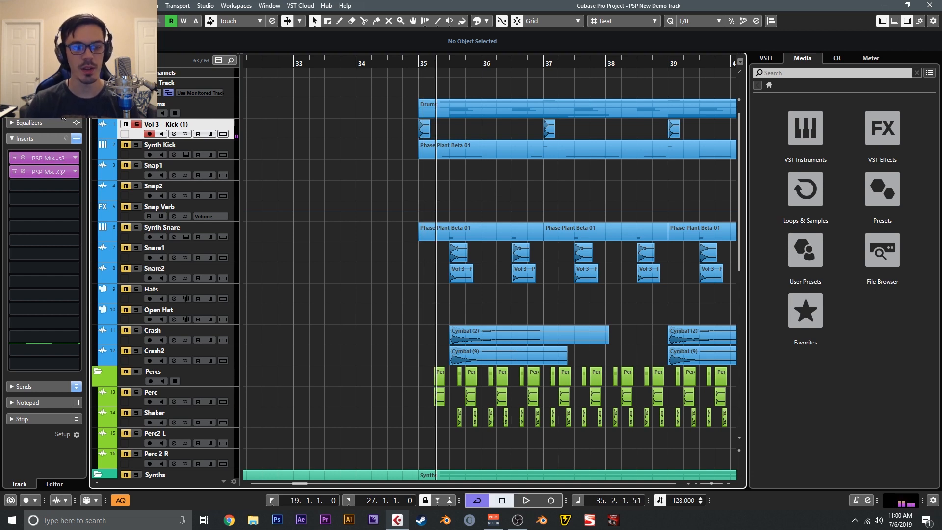
Examine the kick's PSP MixBass2 settings with PSP MasterQ2 bypassed, and review the PSP MasterQ2 equalizer curve.
{"action": "left_click", "coordinate": [14, 171]}
{"action": "left_click", "coordinate": [22, 158]}
{"action": "left_click_drag", "start_coordinate": [473, 154], "coordinate": [454, 140]}
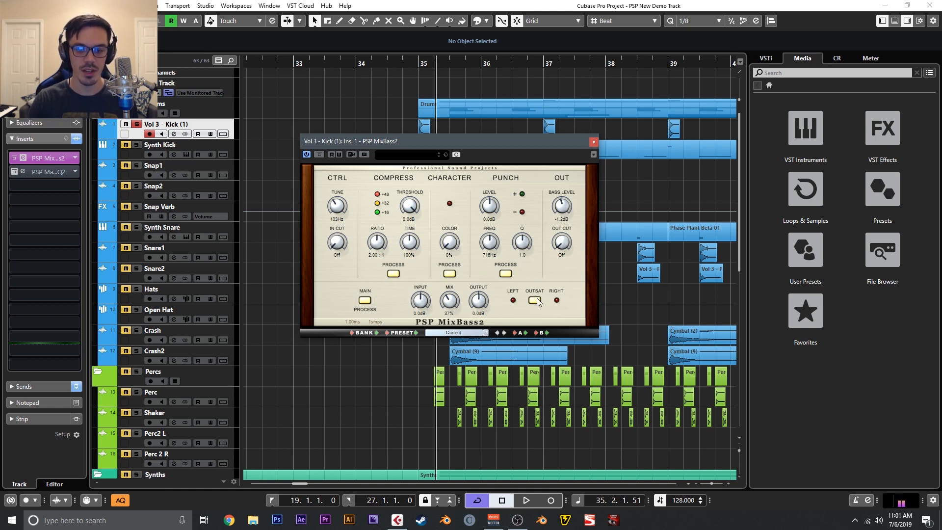
{"action": "left_click", "coordinate": [594, 142]}
{"action": "left_click", "coordinate": [23, 171]}
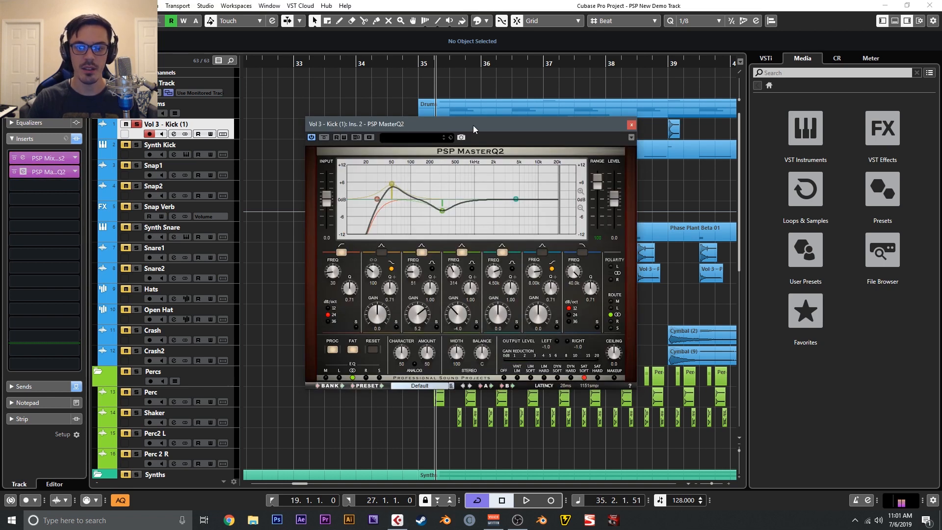
{"action": "left_click_drag", "start_coordinate": [476, 125], "coordinate": [464, 114]}
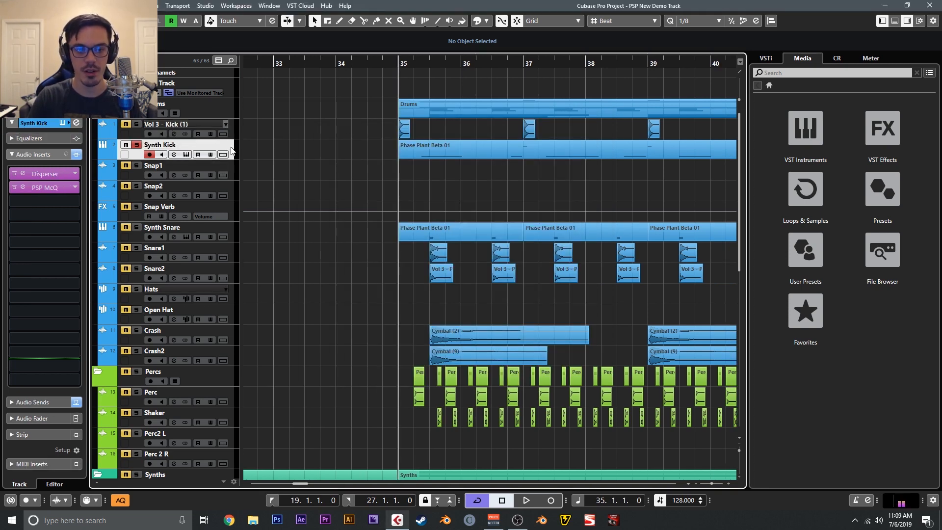
Audition the soloed Synth Kick from bar 35 with its inserts bypassed, and return the playhead to bar 35.
{"action": "left_click", "coordinate": [80, 155]}
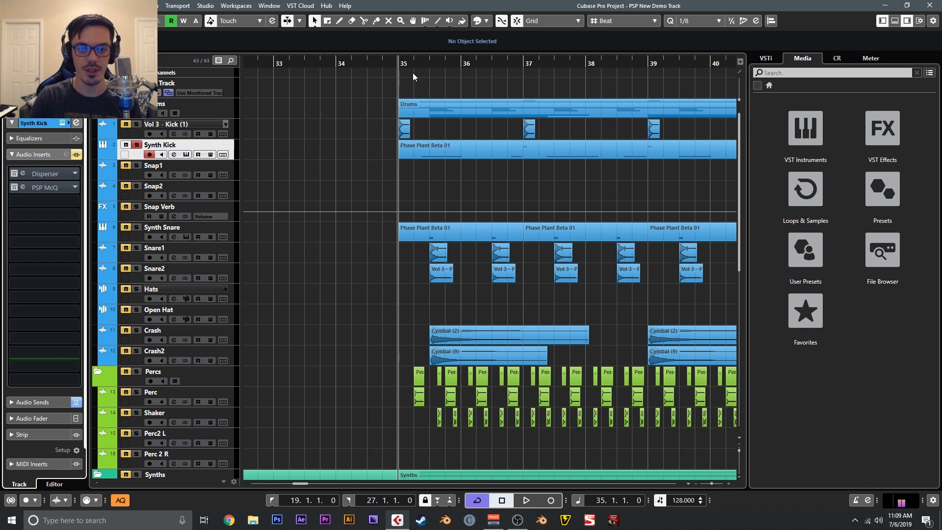
{"action": "key", "text": "space"}
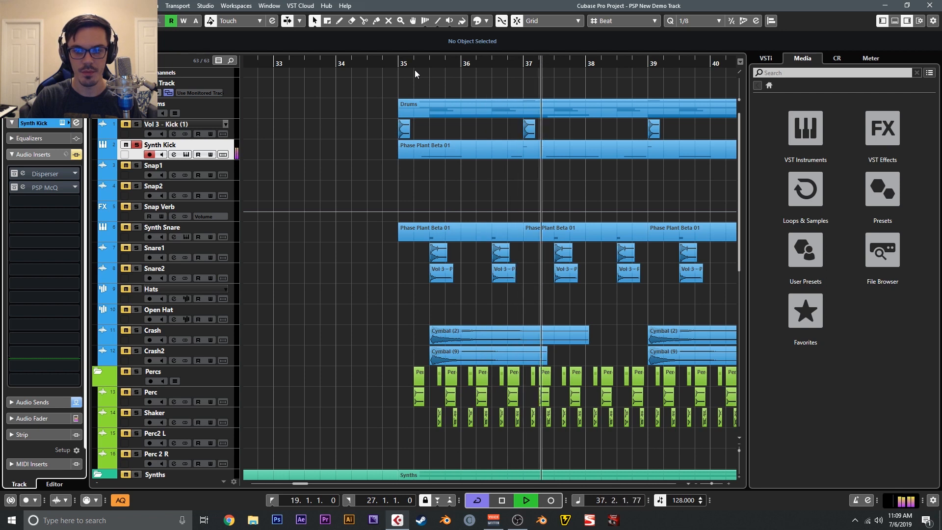
{"action": "key", "text": "space"}
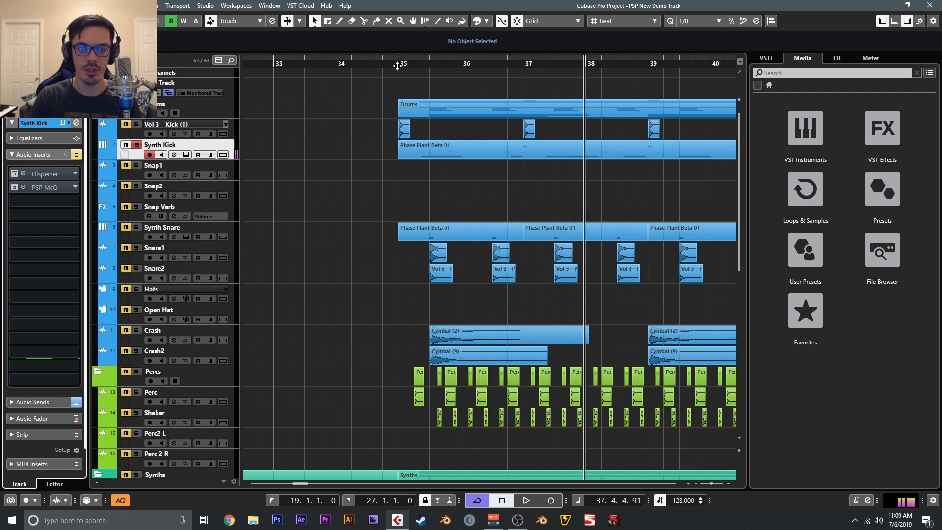
{"action": "left_click", "coordinate": [397, 55]}
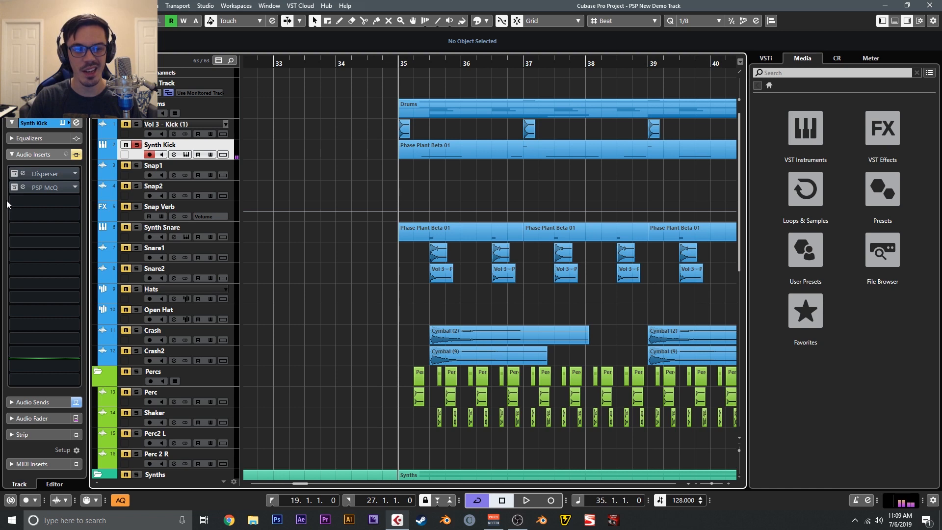
Reactivate Disperser and PSP McQ on the Synth Kick and open the PSP McQ equalizer.
{"action": "left_click", "coordinate": [14, 174]}
{"action": "left_click", "coordinate": [15, 188]}
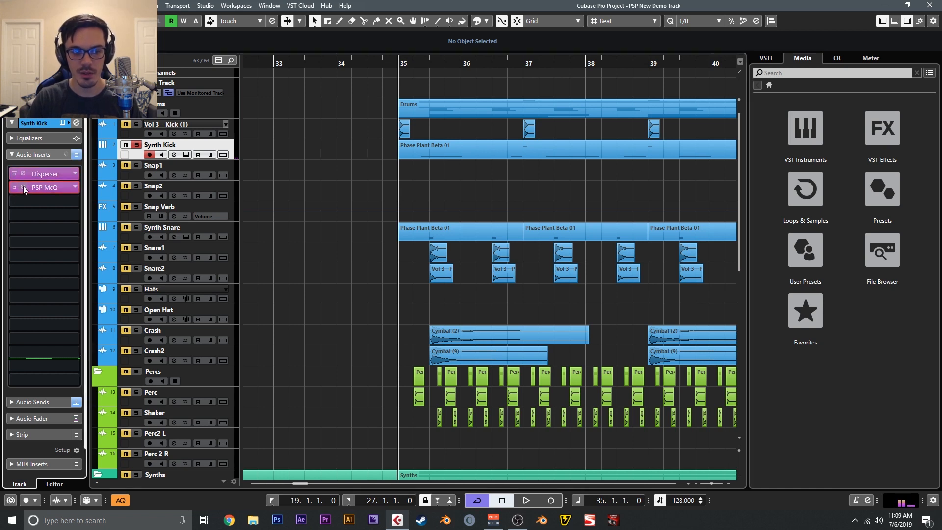
{"action": "left_click", "coordinate": [22, 187]}
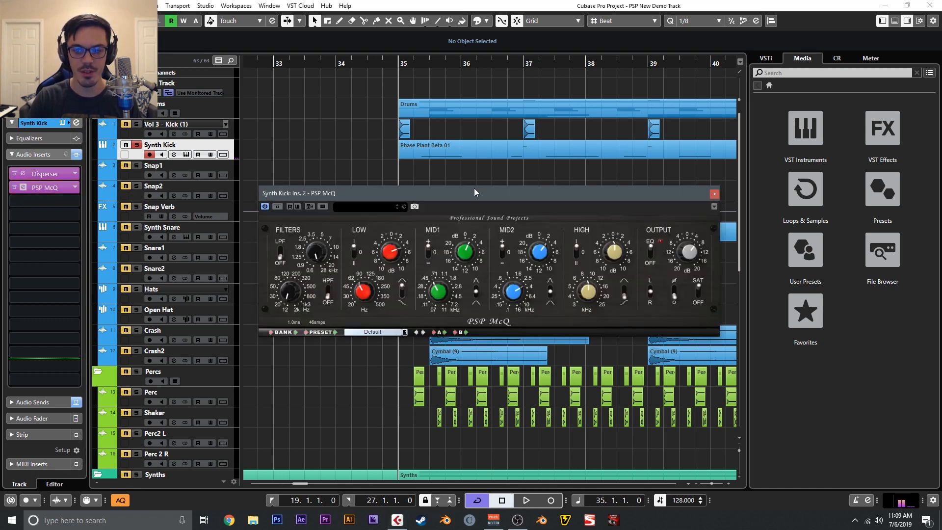
{"action": "left_click_drag", "start_coordinate": [477, 191], "coordinate": [464, 171]}
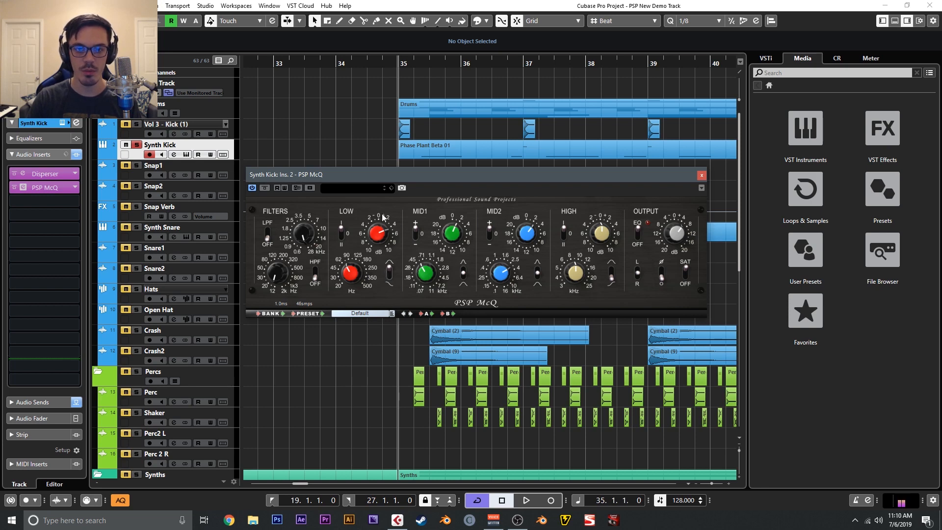
Play the Synth Kick from bar 35 through the active Disperser and PSP McQ inserts.
{"action": "key", "text": "space"}
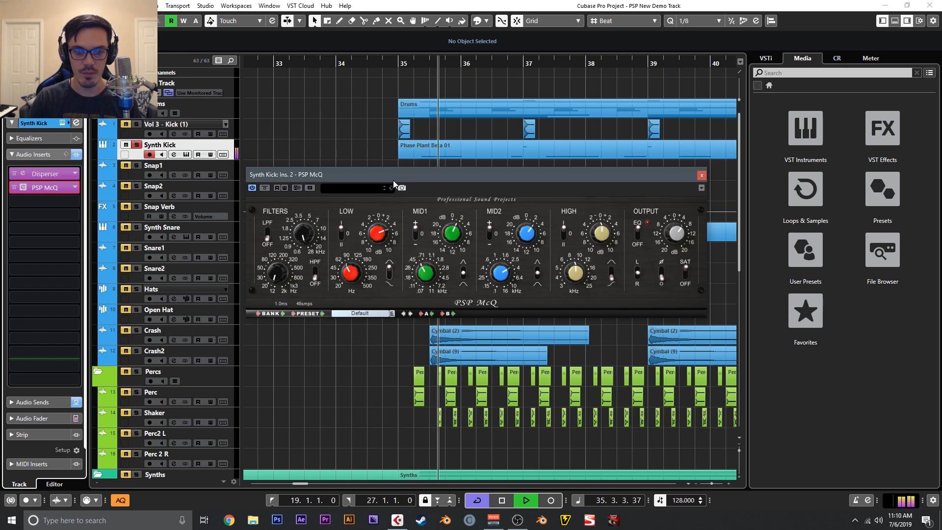
{"action": "key", "text": "space"}
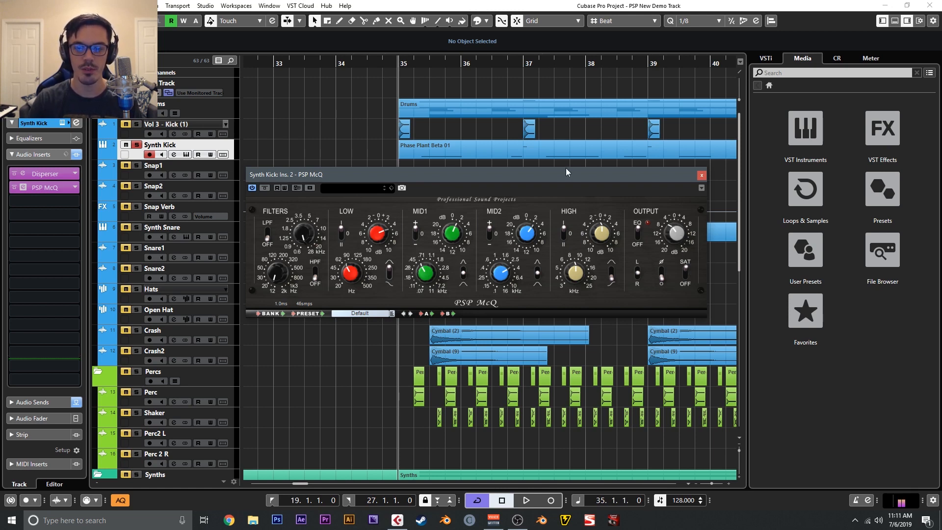
{"action": "key", "text": "space"}
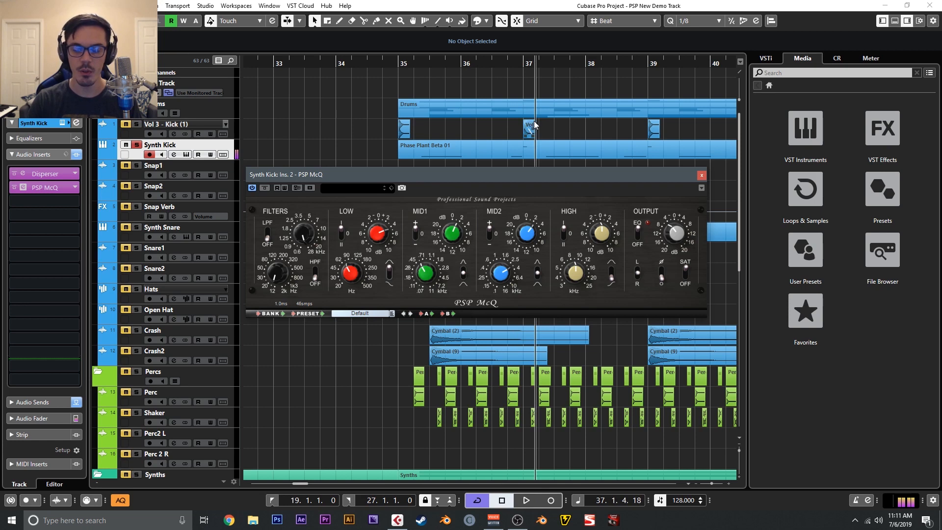
{"action": "key", "text": "space"}
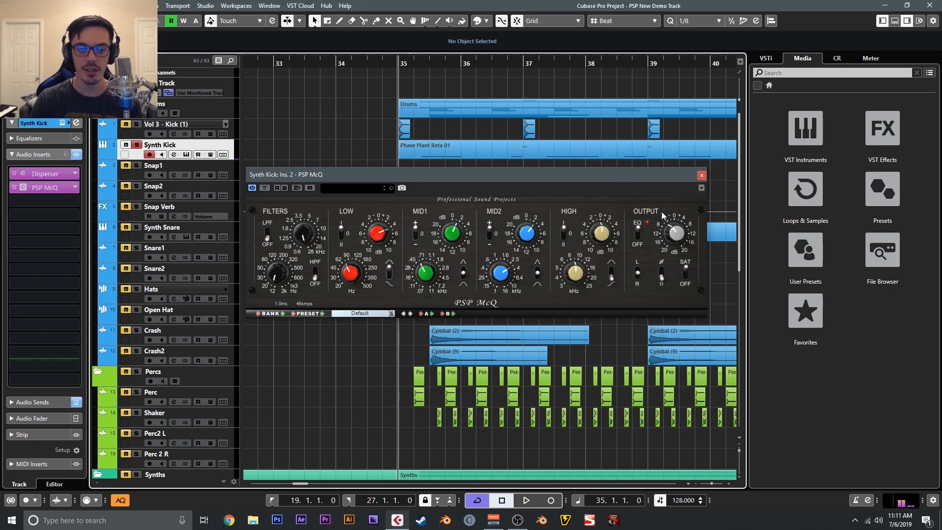
Adjust the PSP McQ output level and audition the Synth Kick from bar 35 again.
{"action": "left_click_drag", "start_coordinate": [678, 233], "coordinate": [681, 212]}
{"action": "key", "text": "space"}
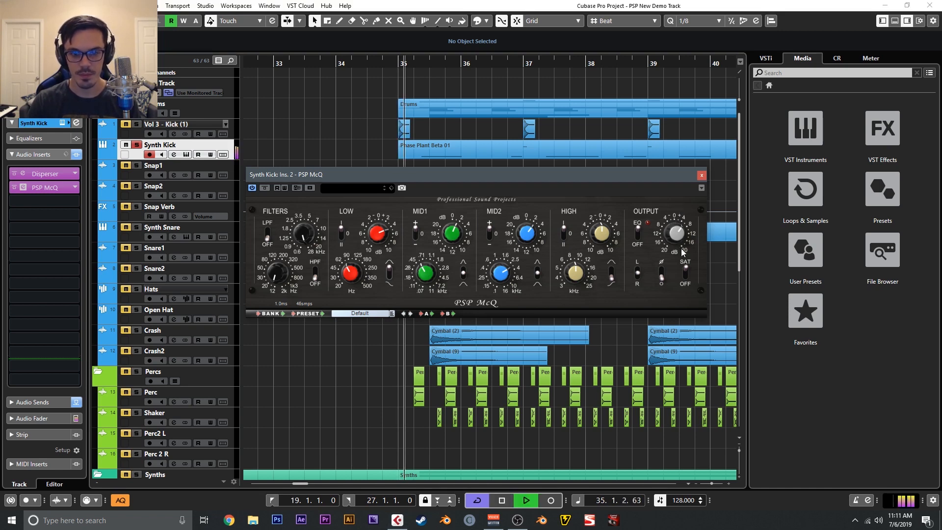
{"action": "key", "text": "space"}
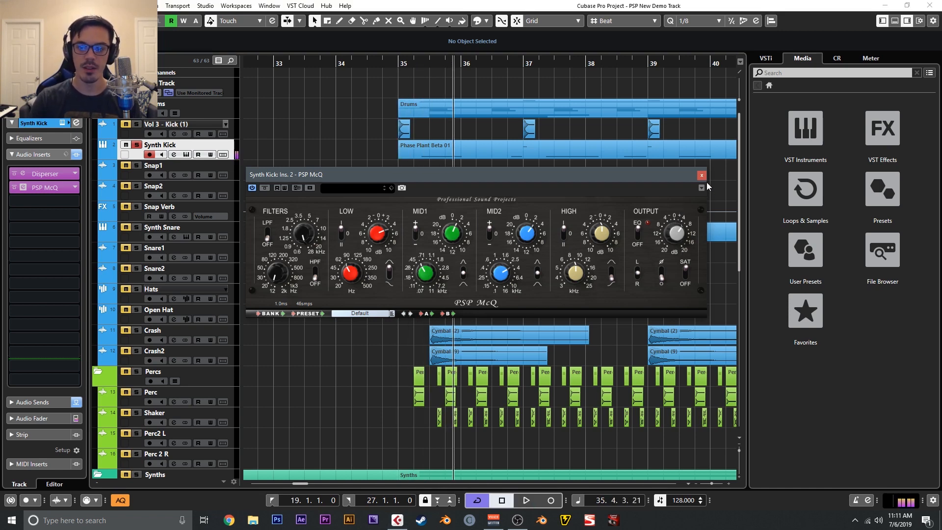
Reopen the PSP McQ equalizer on the Synth Kick to examine its settings, and close it again.
{"action": "left_click", "coordinate": [701, 175]}
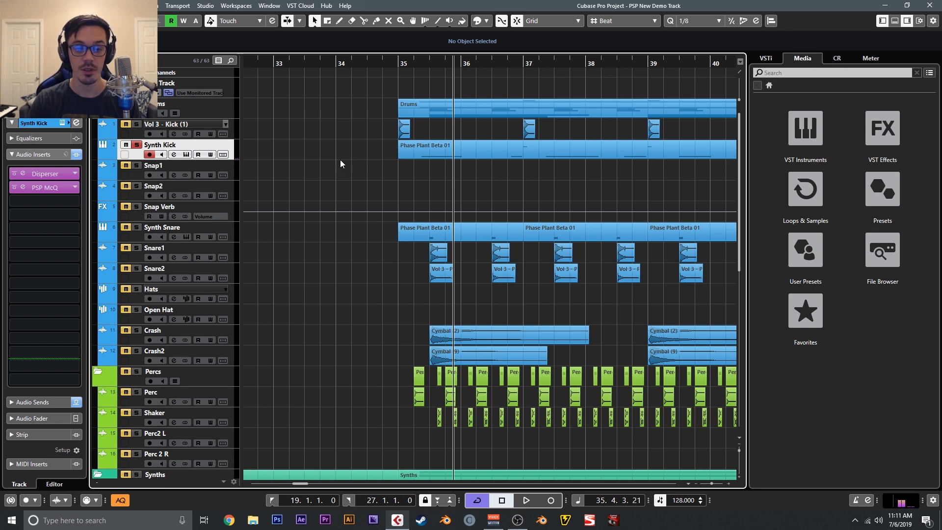
{"action": "left_click", "coordinate": [23, 187]}
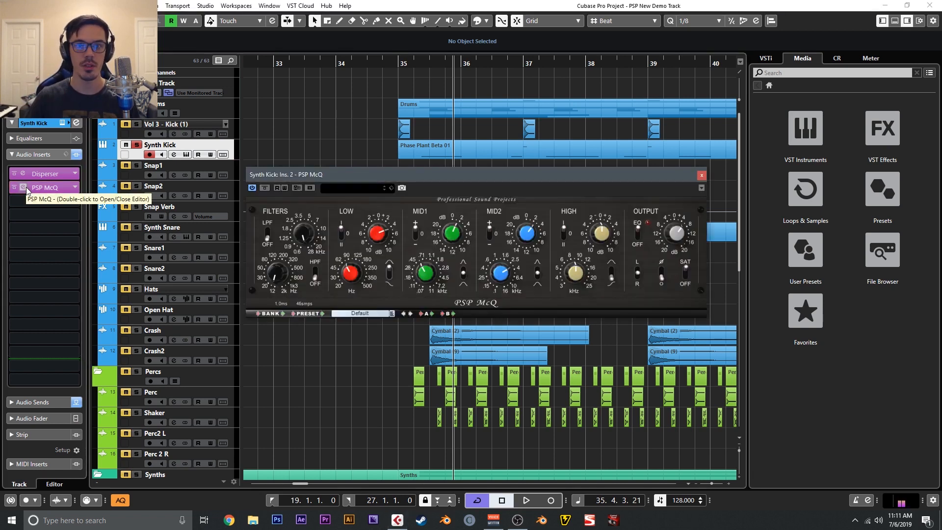
{"action": "left_click", "coordinate": [701, 175]}
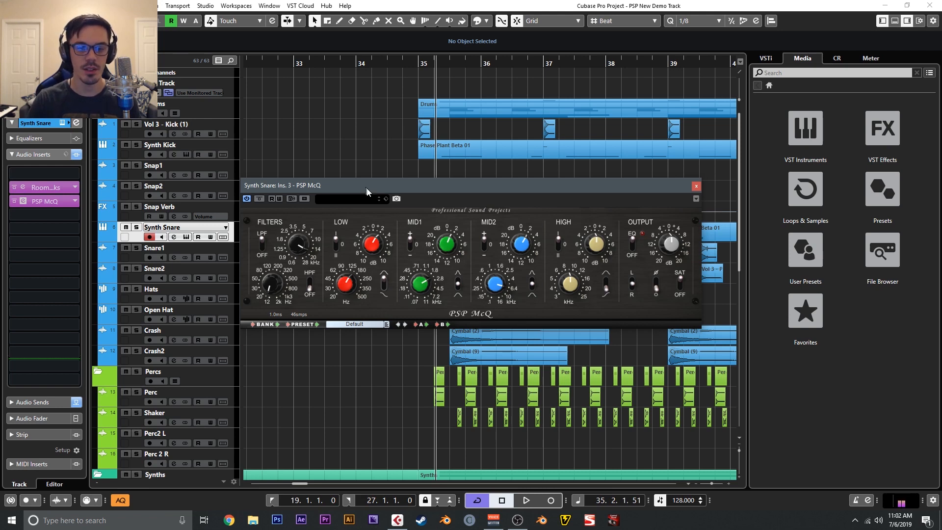
Solo the Synth Snare and bypass all its inserts, keeping its PSP McQ editor clear of the track's clips.
{"action": "left_click_drag", "start_coordinate": [370, 192], "coordinate": [343, 129]}
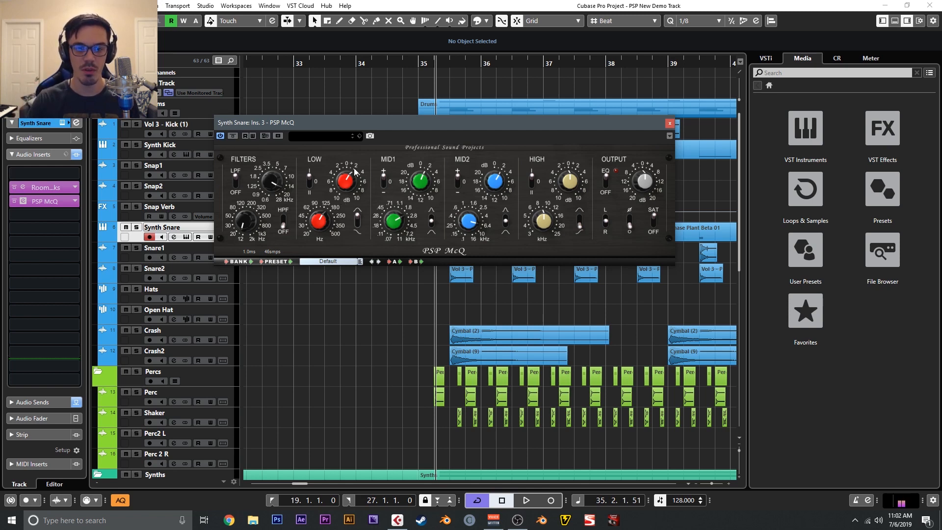
{"action": "left_click_drag", "start_coordinate": [328, 123], "coordinate": [354, 149]}
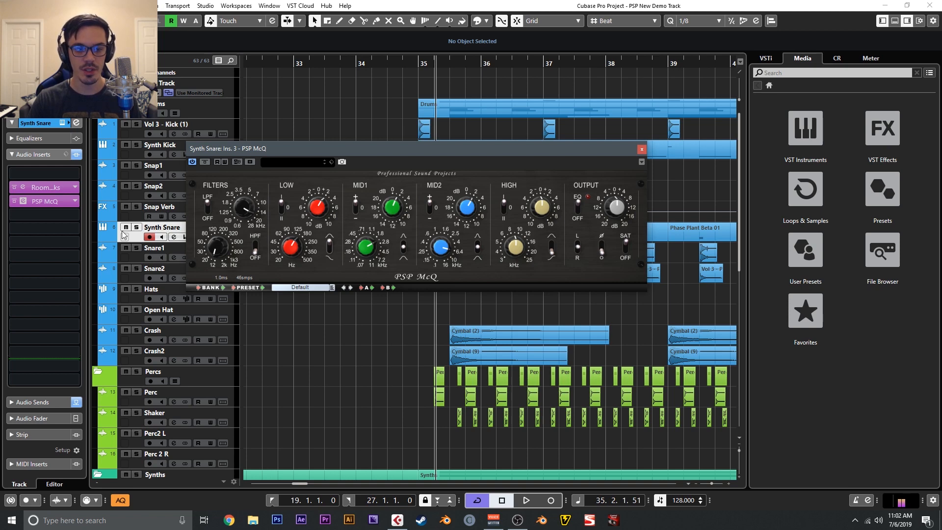
{"action": "left_click", "coordinate": [136, 228]}
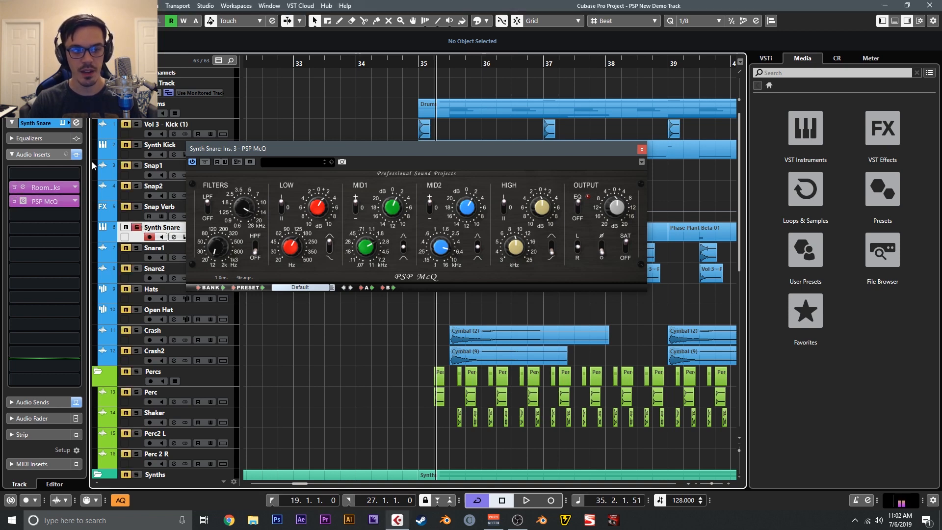
{"action": "left_click", "coordinate": [76, 154]}
{"action": "left_click_drag", "start_coordinate": [293, 149], "coordinate": [340, 259]}
Play the soloed Synth Snare from bar 35 with its RoomWorks and PSP McQ inserts bypassed.
{"action": "key", "text": "space"}
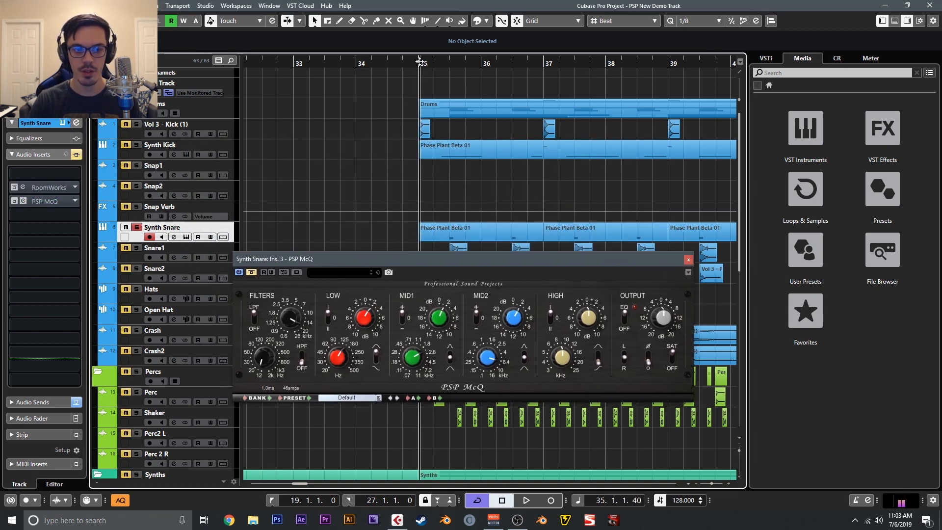
{"action": "scroll", "coordinate": [410, 115], "scroll_direction": "down", "scroll_amount": 4}
{"action": "left_click_drag", "start_coordinate": [389, 156], "coordinate": [369, 170]}
{"action": "key", "text": "space"}
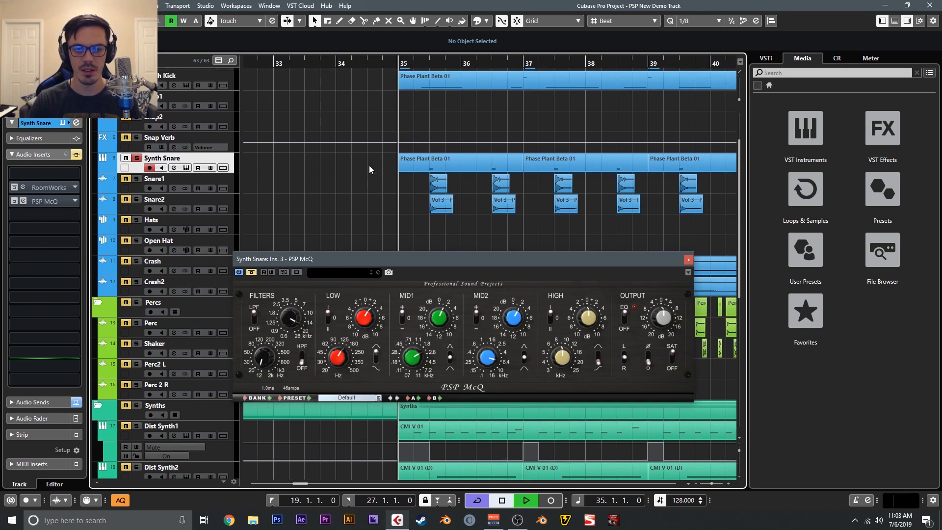
{"action": "key", "text": "space"}
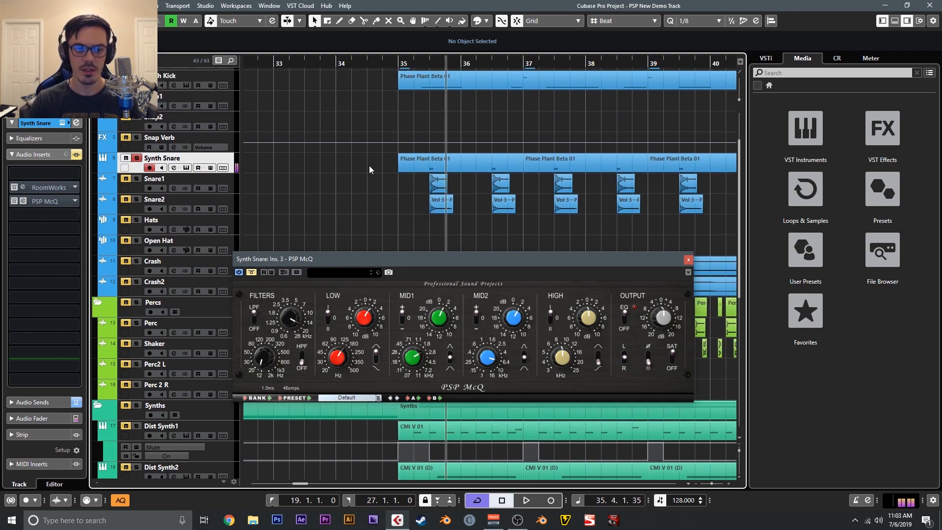
Reactivate only PSP McQ on the Synth Snare and return the playhead to bar 35.
{"action": "left_click", "coordinate": [14, 201]}
{"action": "left_click", "coordinate": [399, 60]}
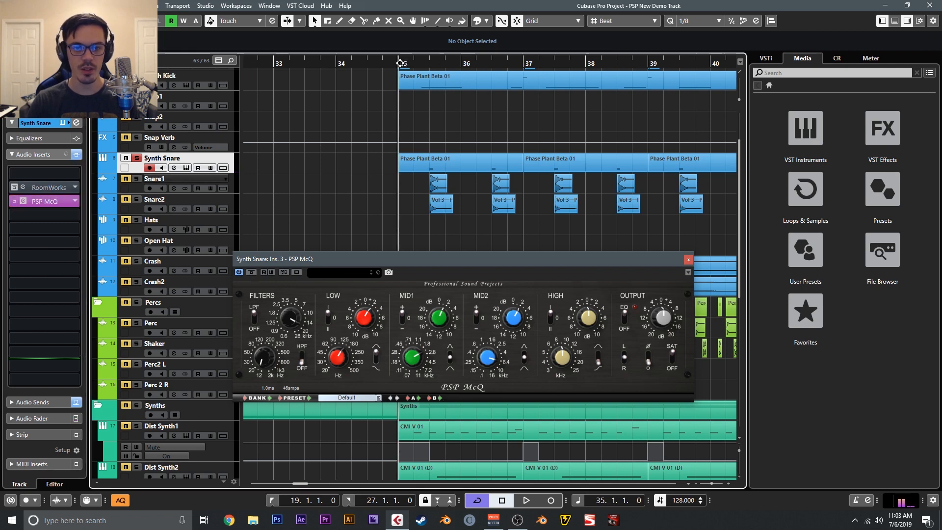
Bypass PSP McQ on the Synth Snare, audition the full mix from bar 35, and solo the track again.
{"action": "left_click", "coordinate": [14, 201]}
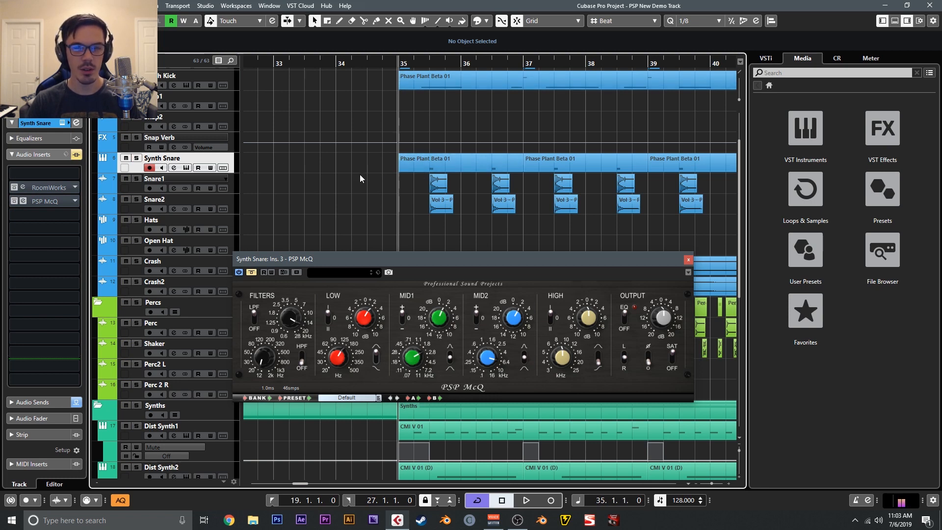
{"action": "key", "text": "space"}
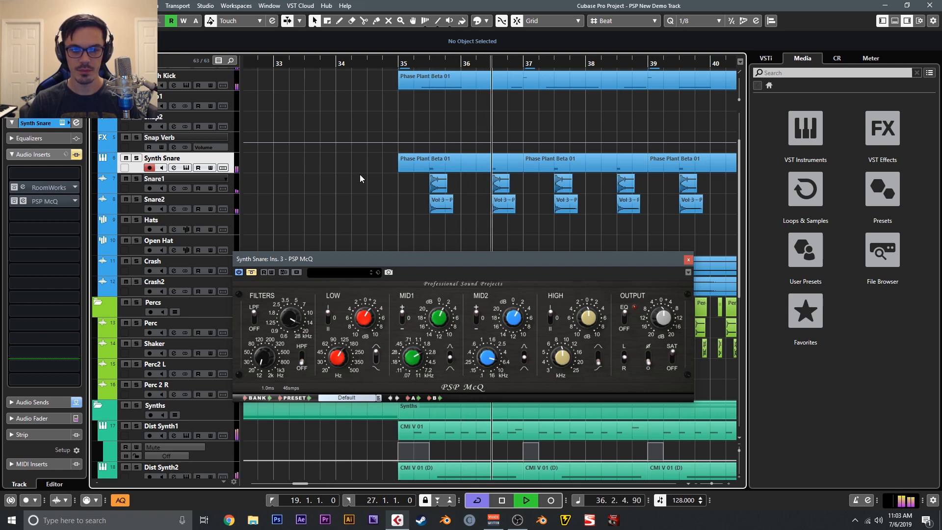
{"action": "key", "text": "space"}
{"action": "key", "text": "s"}
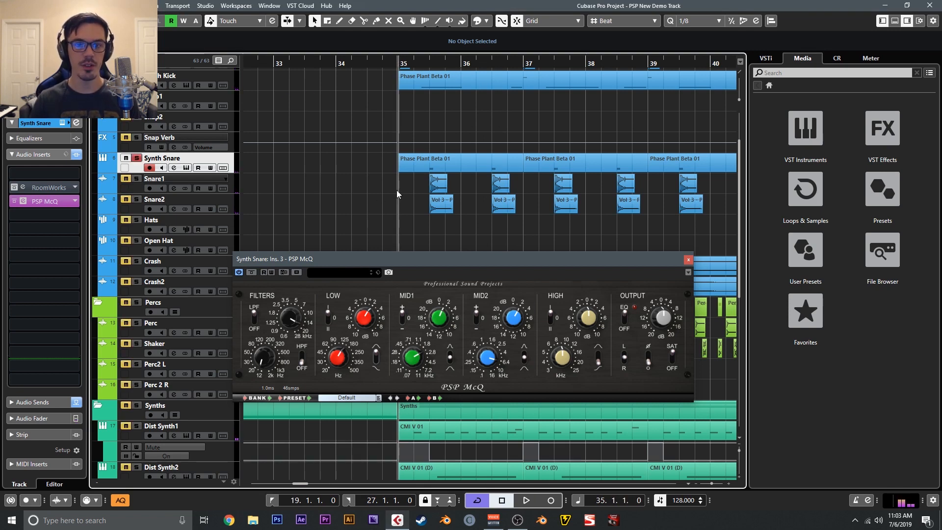
Audition the full mix from bar 35 with the Synth Snare's PSP McQ active, and solo the track again.
{"action": "key", "text": "s"}
{"action": "key", "text": "space"}
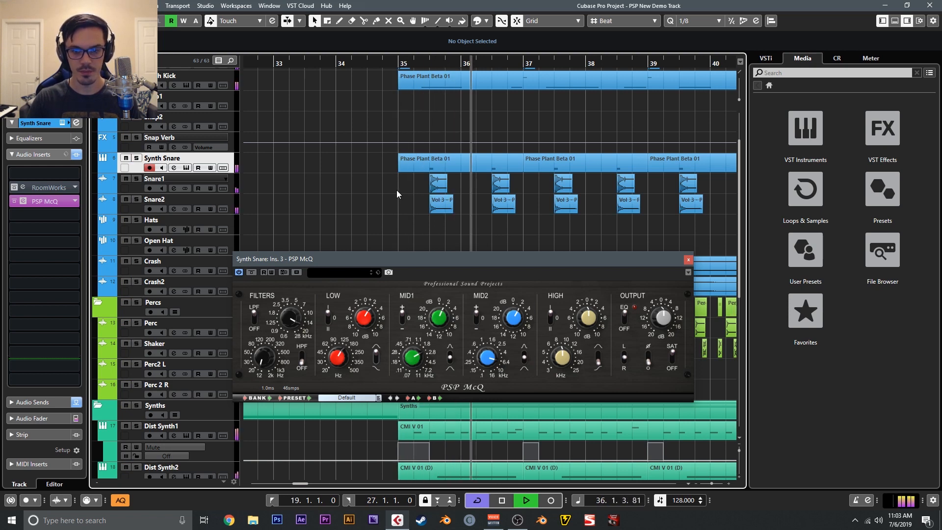
{"action": "key", "text": "space"}
{"action": "key", "text": "s"}
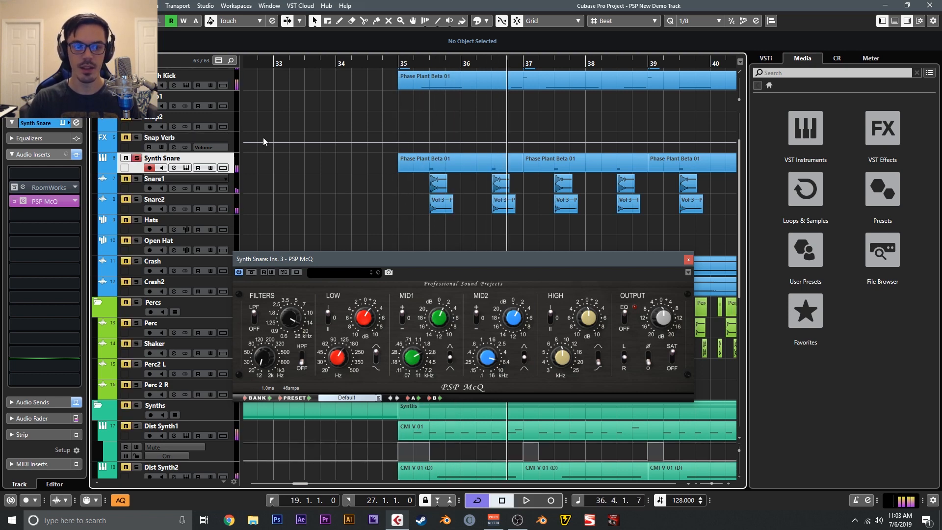
Examine the Synth Snare's PSP McQ settings and close the equalizer.
{"action": "left_click_drag", "start_coordinate": [402, 257], "coordinate": [412, 154]}
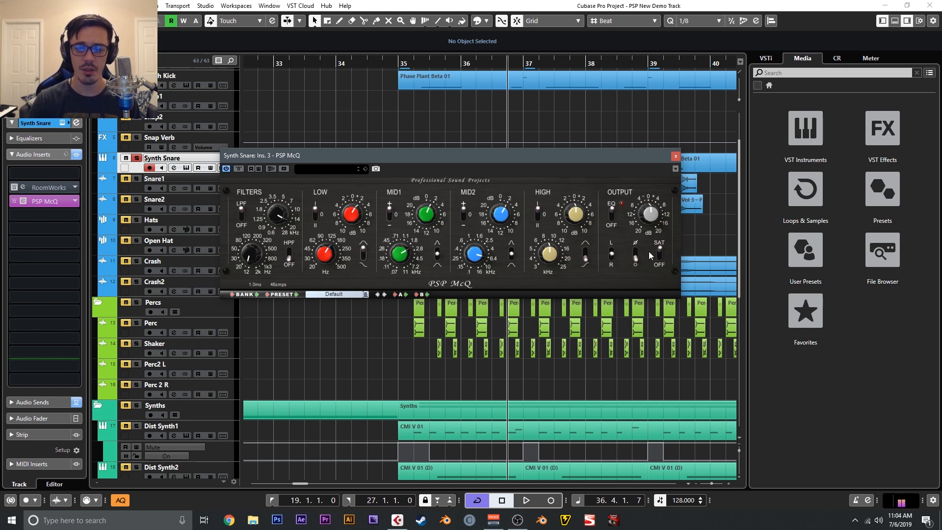
{"action": "left_click", "coordinate": [676, 158]}
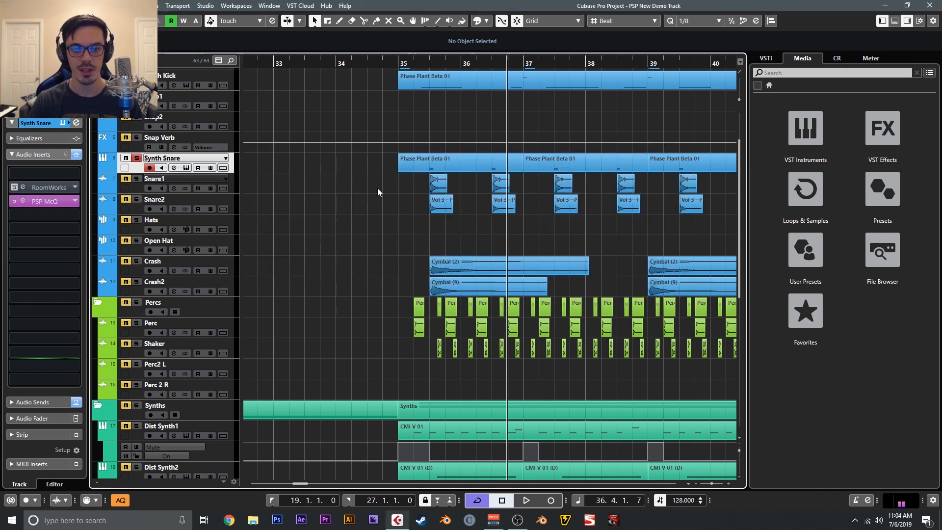
Solo the Crash and Crash2 tracks in place of the Synth Snare and select Crash to display its inserts.
{"action": "left_click", "coordinate": [138, 262]}
{"action": "left_click", "coordinate": [136, 283]}
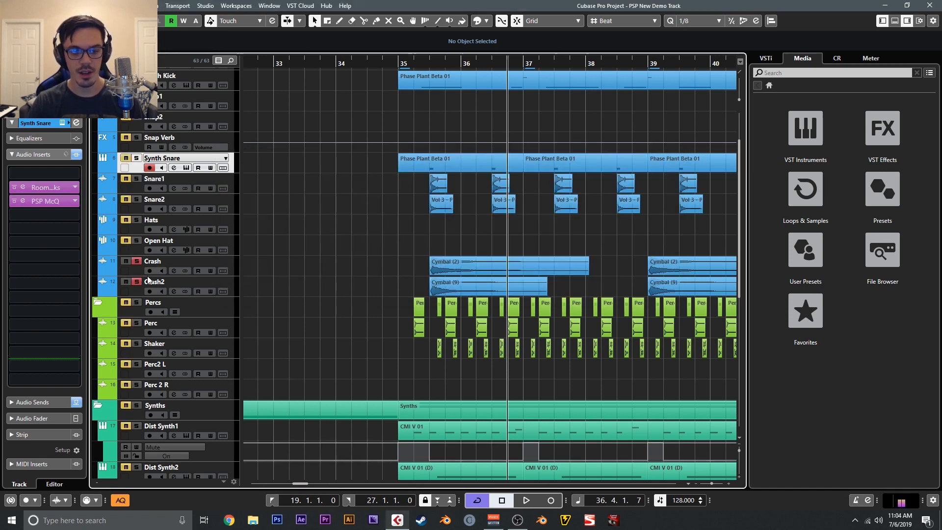
{"action": "left_click", "coordinate": [235, 271]}
Play the soloed crashes from beat 2 of bar 35 with all of Crash's inserts active.
{"action": "left_click", "coordinate": [399, 63]}
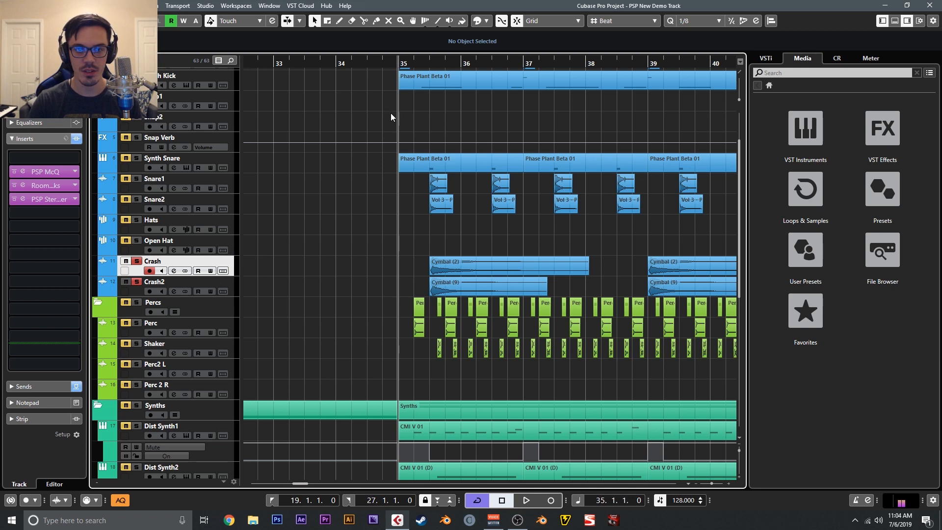
{"action": "left_click", "coordinate": [415, 64]}
{"action": "key", "text": "space"}
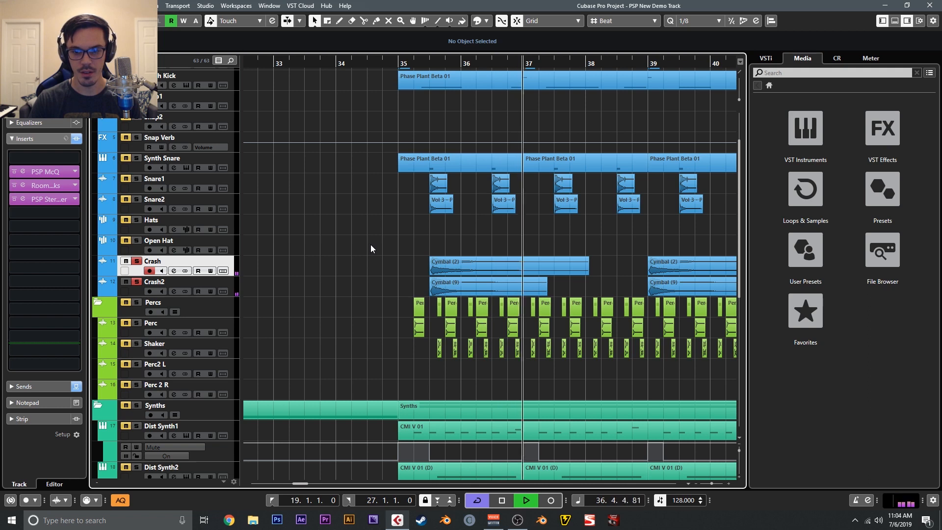
{"action": "key", "text": "space"}
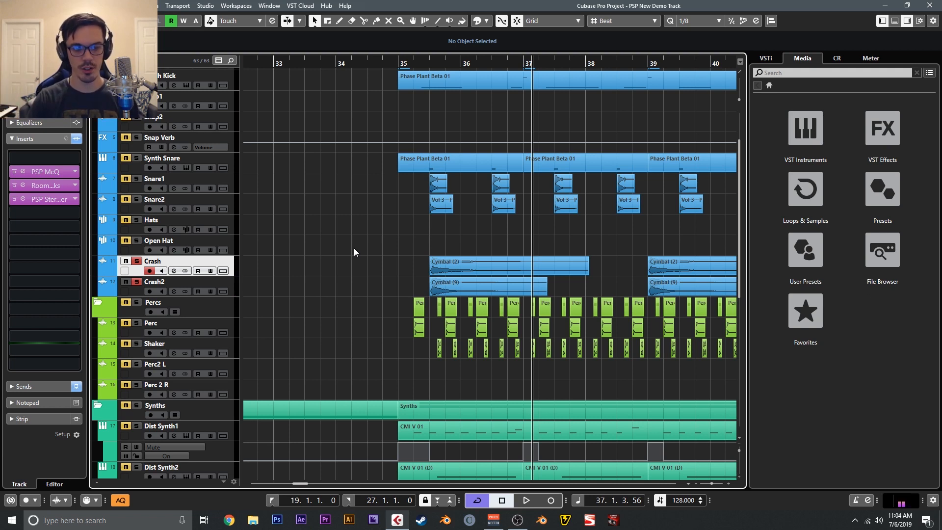
Bypass all inserts on the Crash, leave only that track soloed, and return the playhead to beat 2 of bar 35.
{"action": "left_click", "coordinate": [76, 138]}
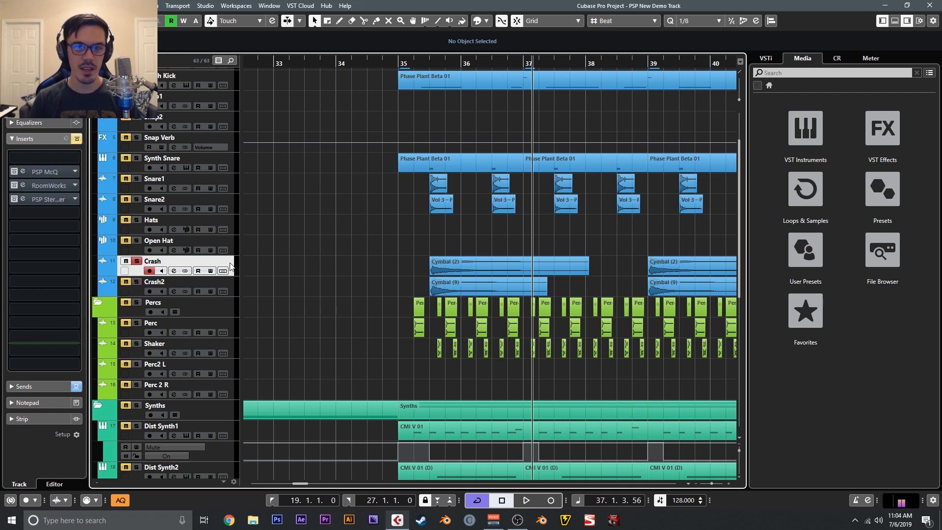
{"action": "left_click", "coordinate": [413, 63]}
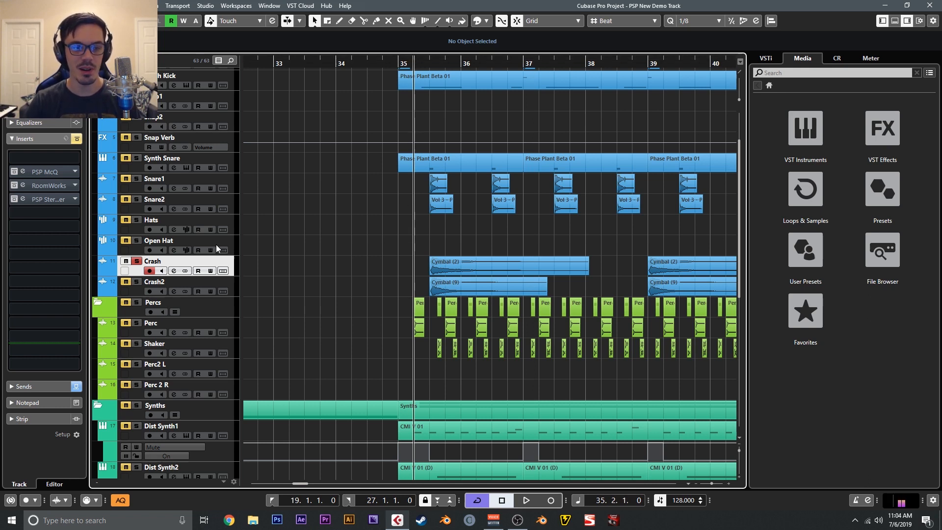
Open the Crash's PSP McQ equalizer to examine its settings, close it, and bypass the insert again.
{"action": "left_click", "coordinate": [28, 173]}
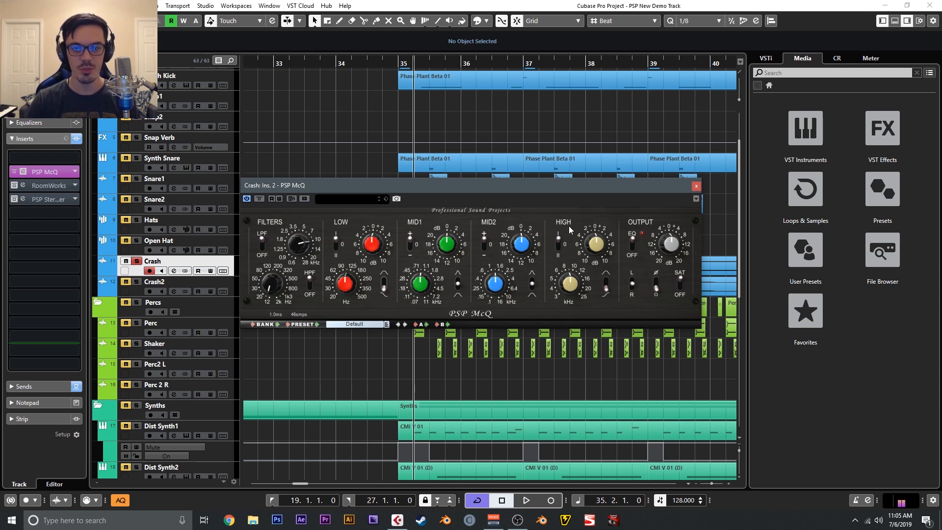
{"action": "left_click", "coordinate": [696, 186]}
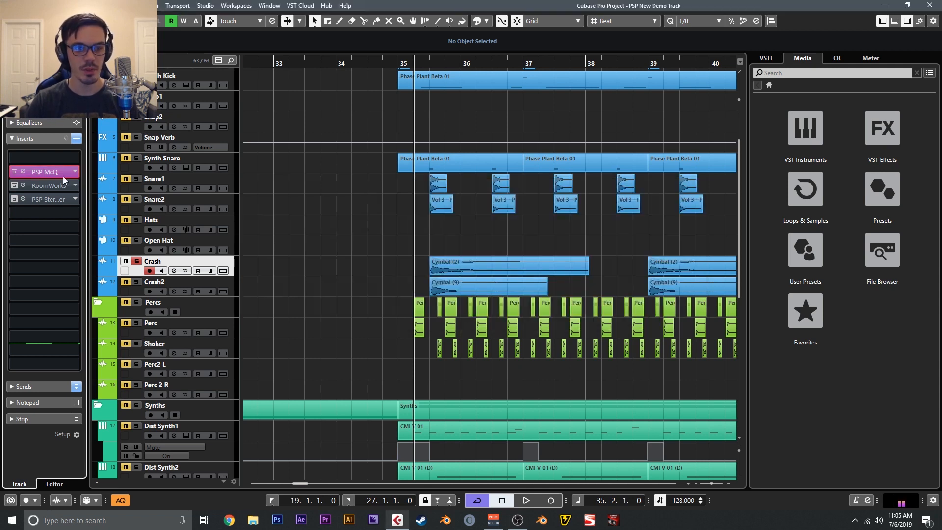
{"action": "left_click", "coordinate": [14, 171]}
Audition the soloed Crash with its inserts bypassed and return the playhead to beat 2 of bar 35.
{"action": "key", "text": "space"}
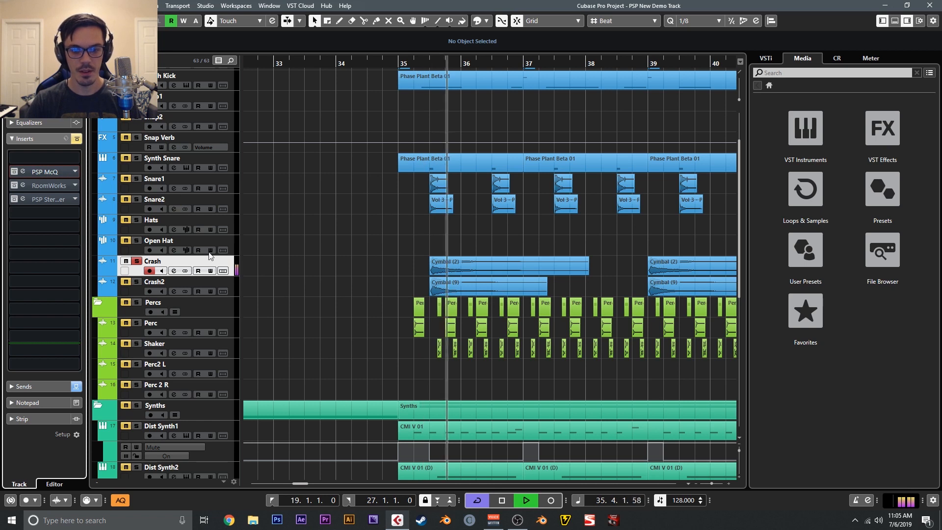
{"action": "key", "text": "space"}
{"action": "left_click", "coordinate": [436, 293]}
{"action": "left_click_drag", "start_coordinate": [409, 278], "coordinate": [443, 274]}
{"action": "left_click", "coordinate": [380, 267]}
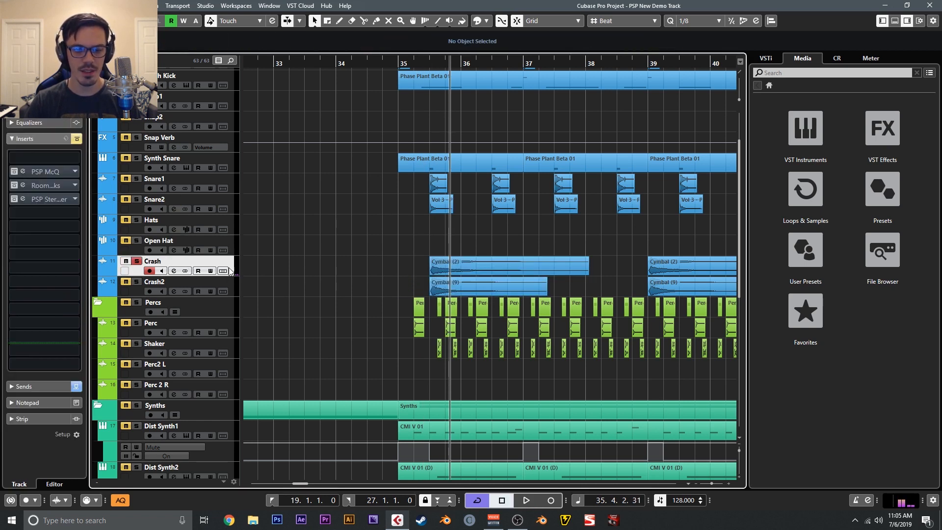
{"action": "left_click", "coordinate": [415, 63]}
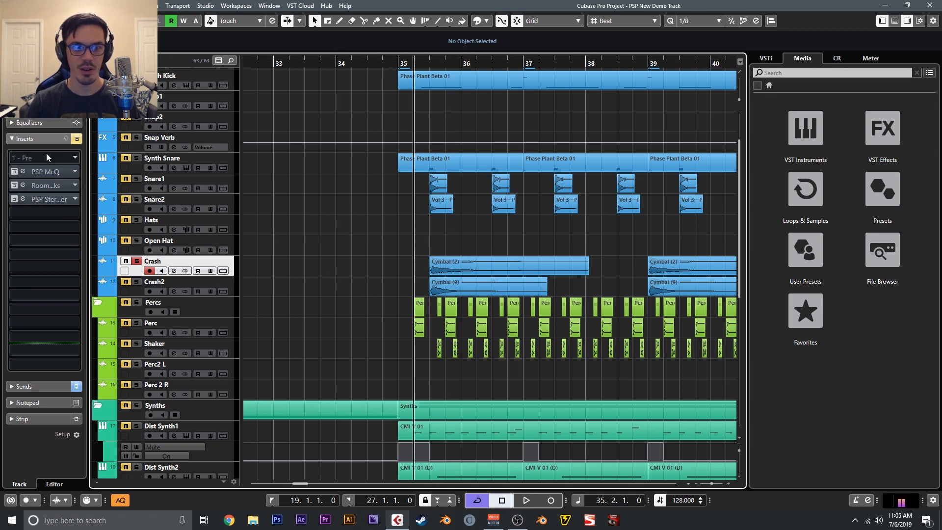
Reactivate PSP McQ and RoomWorks on the Crash and audition it, returning the playhead to beat 2 of bar 35.
{"action": "left_click", "coordinate": [12, 169]}
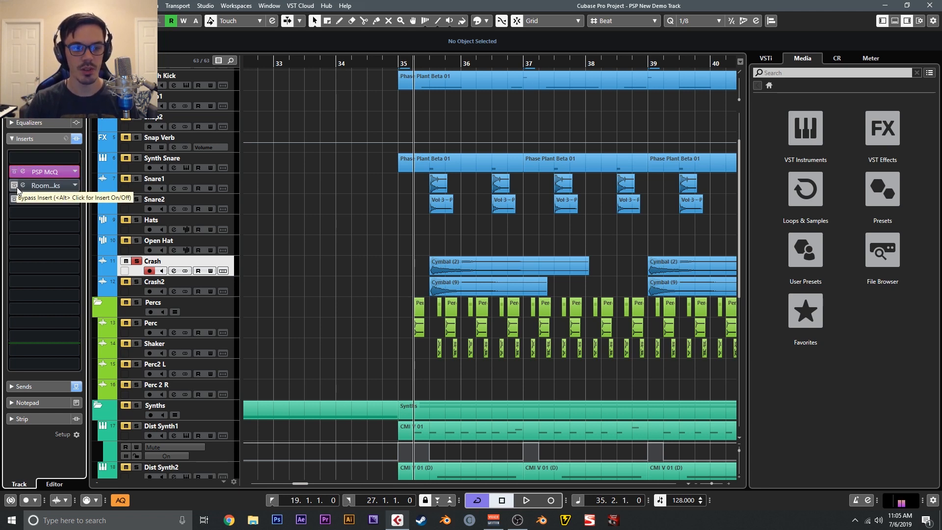
{"action": "left_click", "coordinate": [16, 187]}
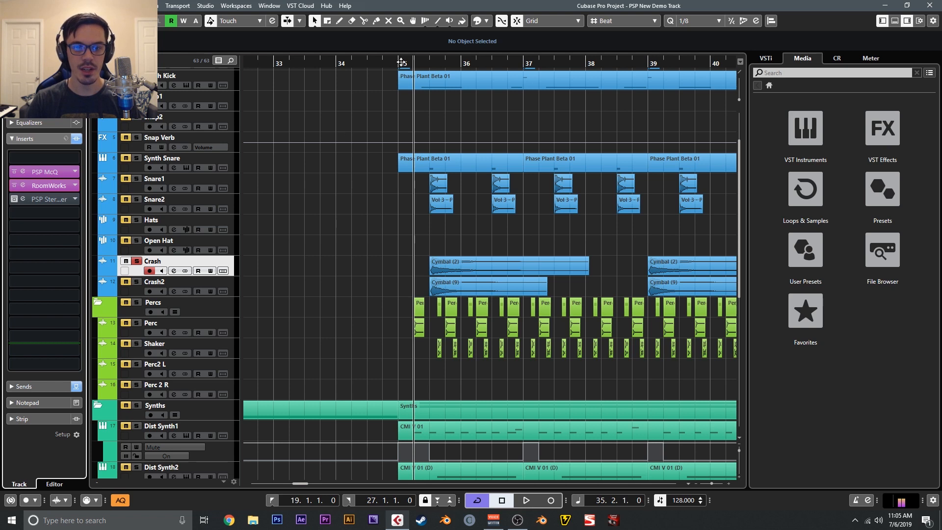
{"action": "key", "text": "space"}
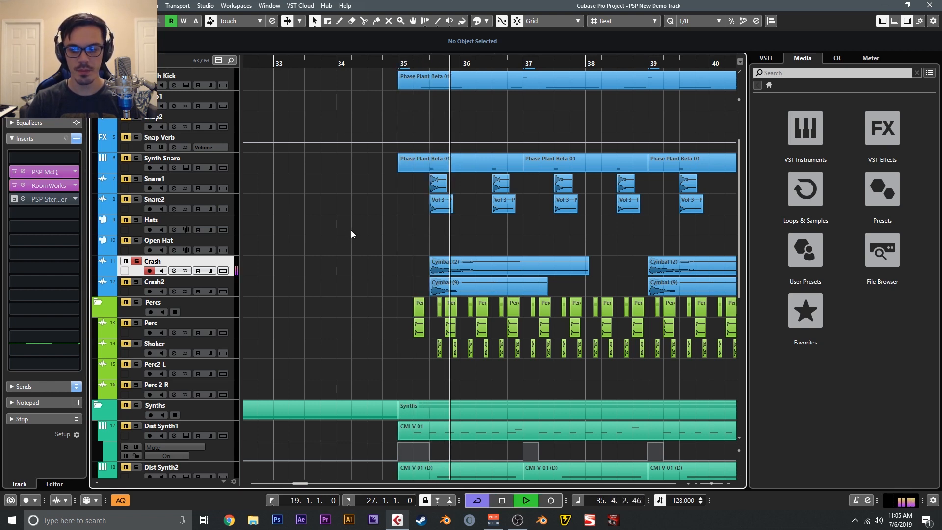
{"action": "key", "text": "space"}
{"action": "left_click", "coordinate": [415, 61]}
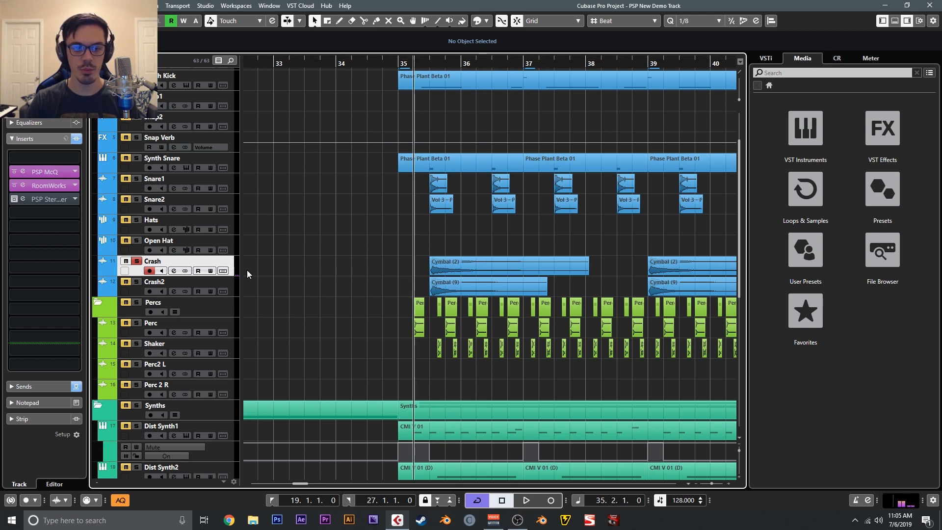
Reactivate PSP StereoController on the Crash, examine its width setting, and close the editor.
{"action": "left_click", "coordinate": [20, 198]}
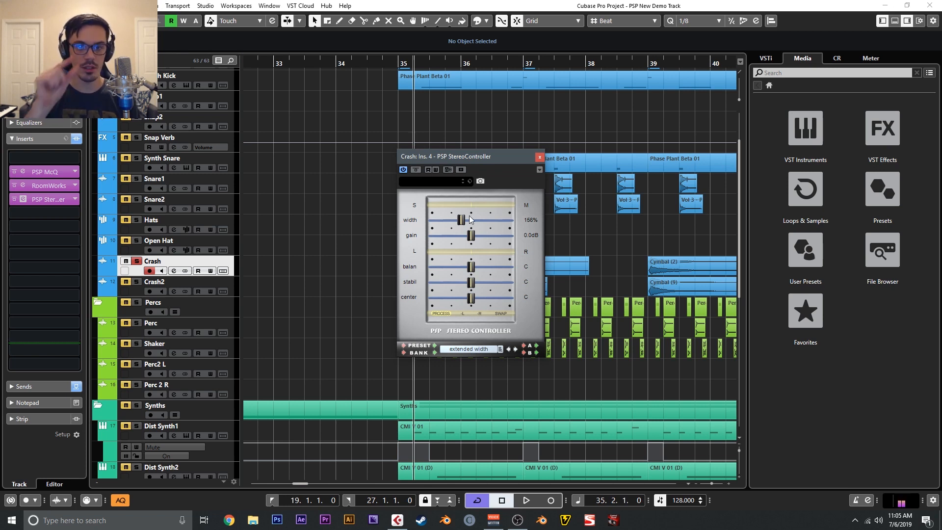
{"action": "left_click", "coordinate": [539, 157]}
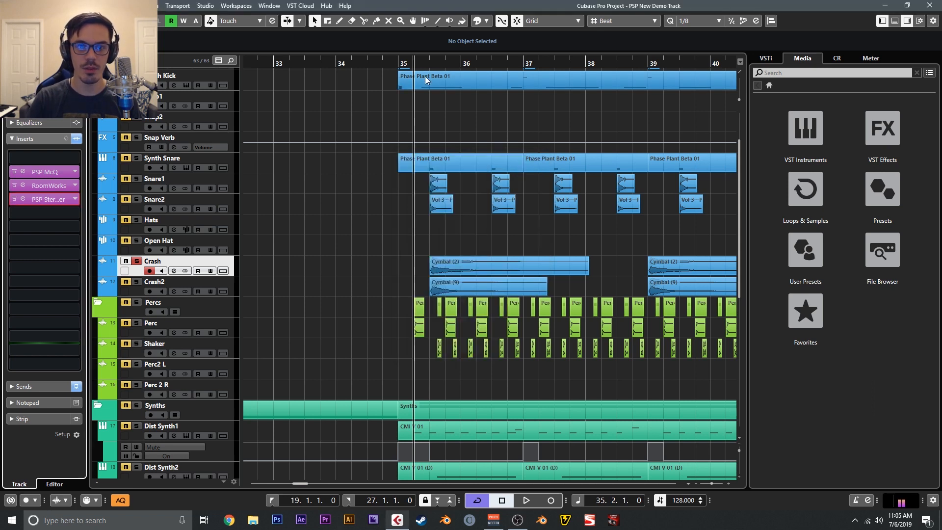
Bypass PSP StereoController on the Crash and audition the soloed track from beat 3 of bar 35.
{"action": "left_click", "coordinate": [404, 64]}
{"action": "left_click", "coordinate": [14, 199]}
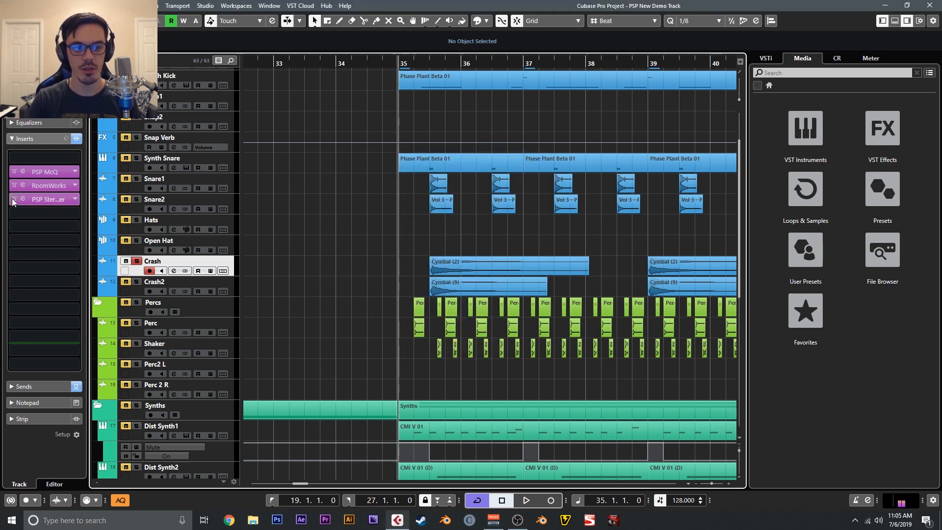
{"action": "key", "text": "space"}
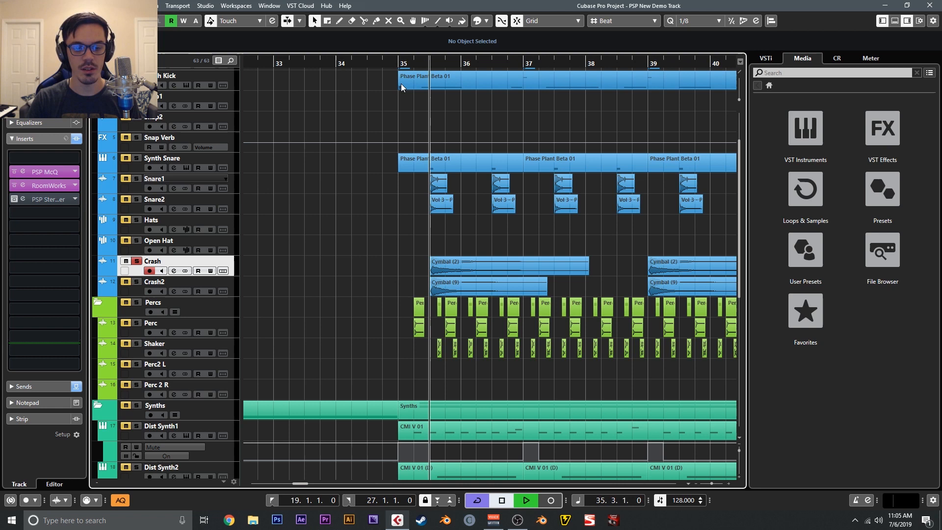
{"action": "left_click", "coordinate": [426, 63]}
{"action": "key", "text": "space"}
Reactivate PSP StereoController on the Crash and audition the soloed track again.
{"action": "left_click", "coordinate": [14, 199]}
{"action": "key", "text": "space"}
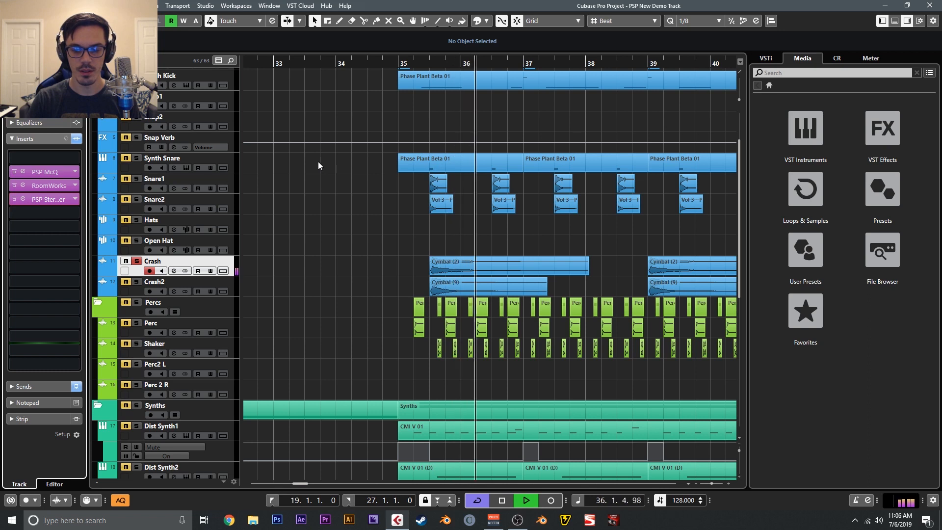
{"action": "key", "text": "space"}
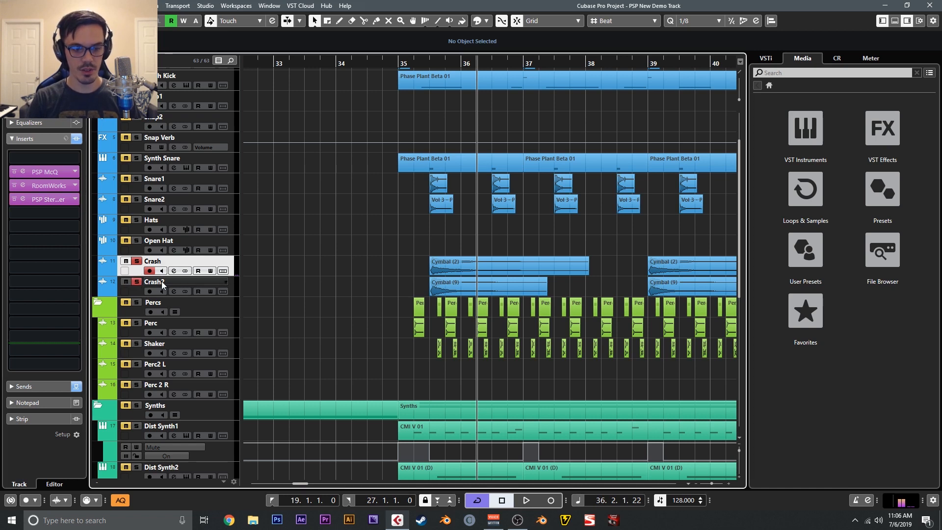
Bypass PSP StereoController on both Crash and Crash2, and audition the two soloed tracks together from beat 3 of bar 35.
{"action": "left_click", "coordinate": [235, 284]}
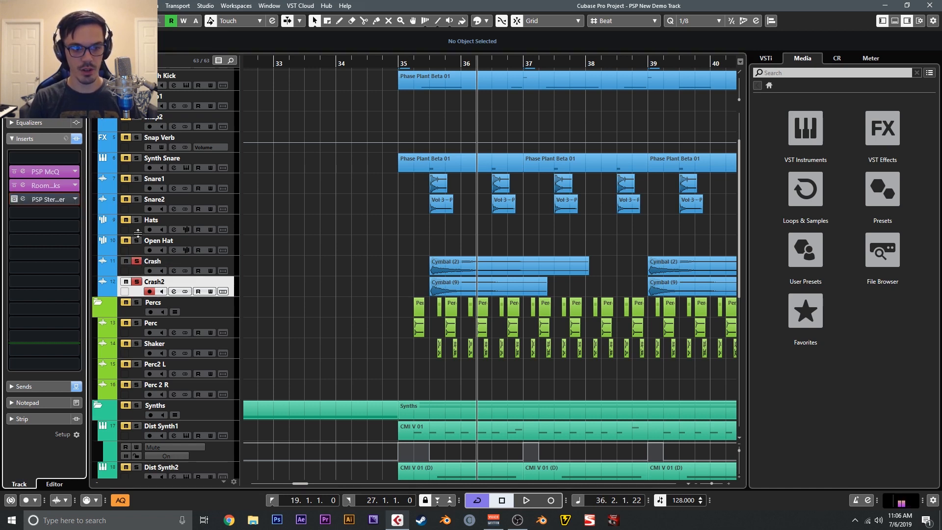
{"action": "left_click", "coordinate": [232, 267]}
{"action": "left_click", "coordinate": [14, 198]}
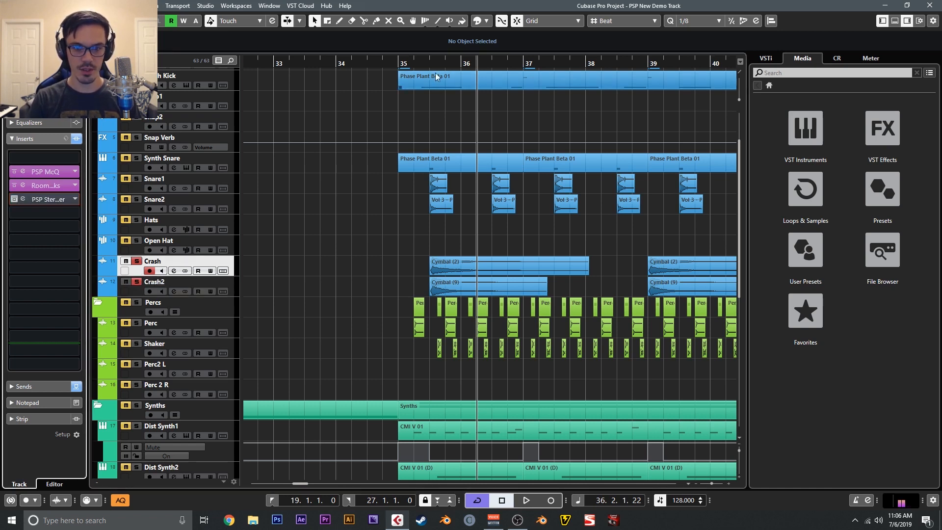
{"action": "left_click", "coordinate": [430, 63]}
{"action": "key", "text": "space"}
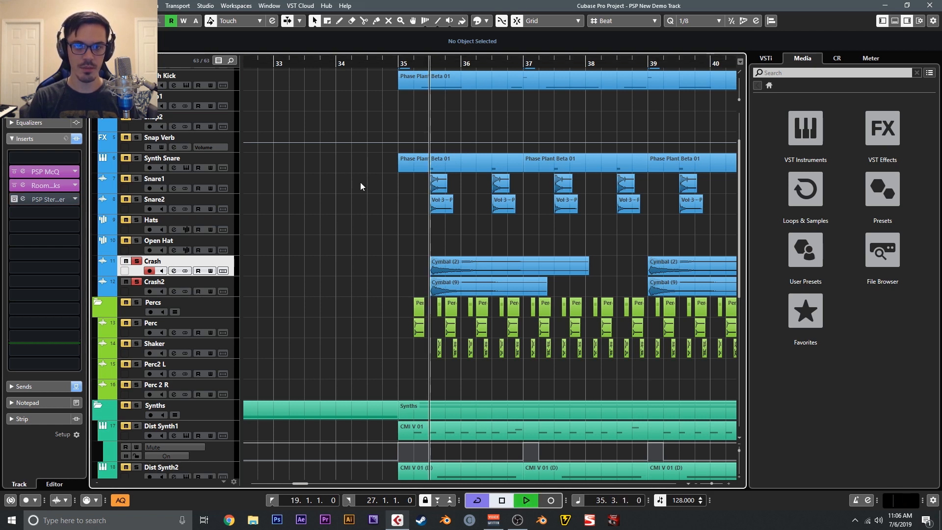
{"action": "key", "text": "space"}
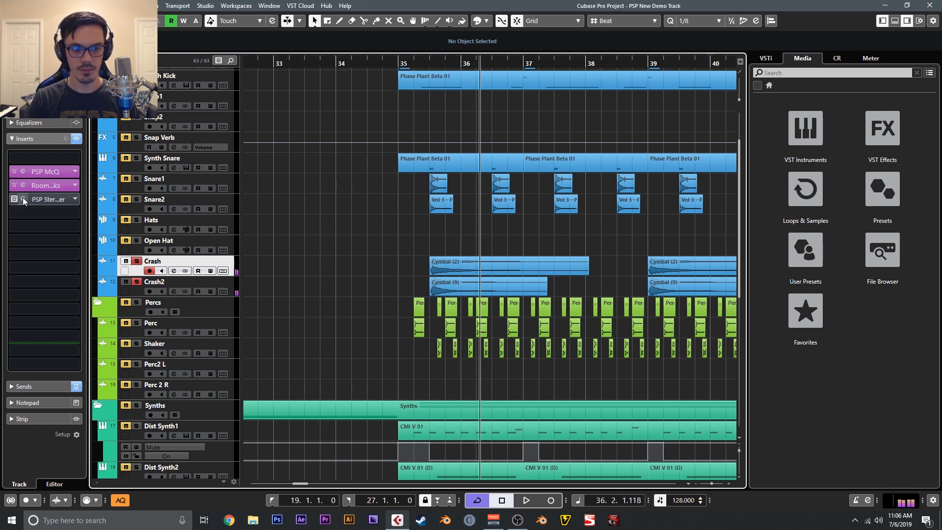
Reactivate PSP StereoController on Crash and Crash2 and audition both from beat 3 of bar 35.
{"action": "left_click", "coordinate": [14, 199]}
{"action": "left_click", "coordinate": [230, 279]}
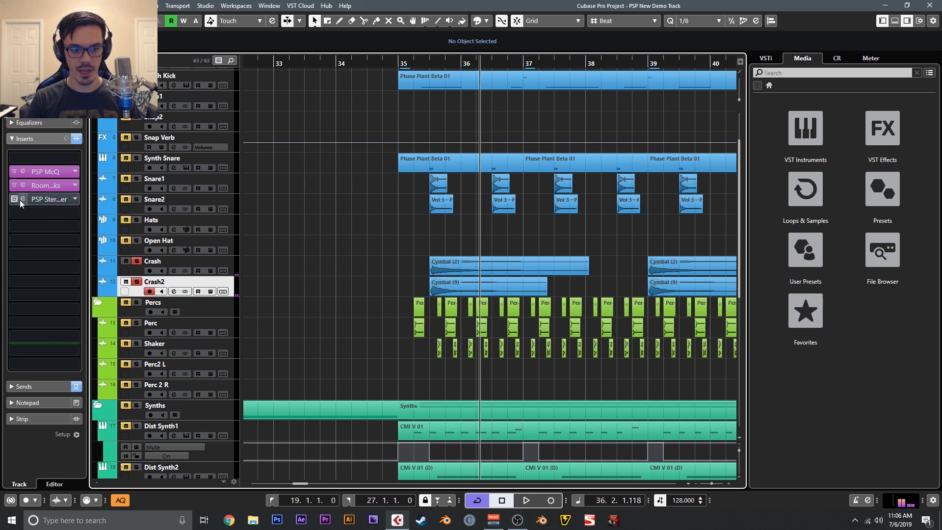
{"action": "left_click", "coordinate": [432, 60]}
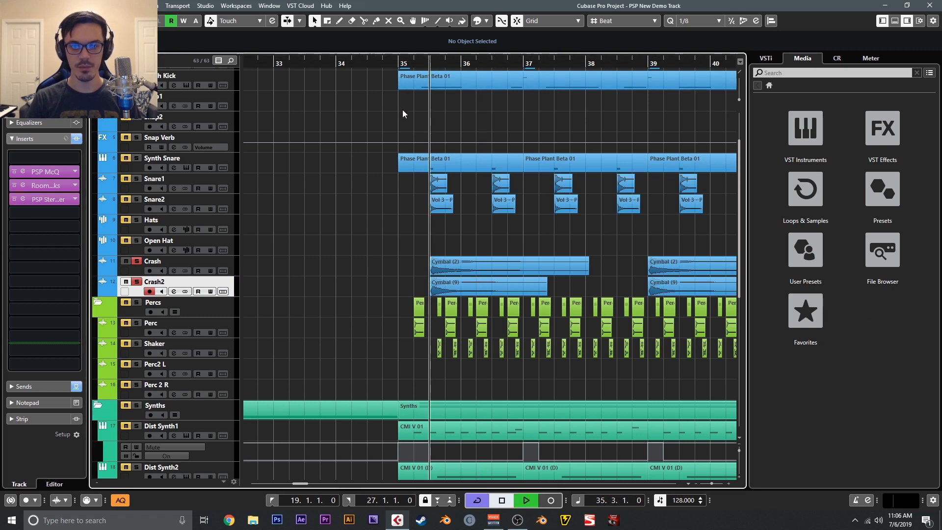
{"action": "key", "text": "space"}
{"action": "key", "text": "space"}
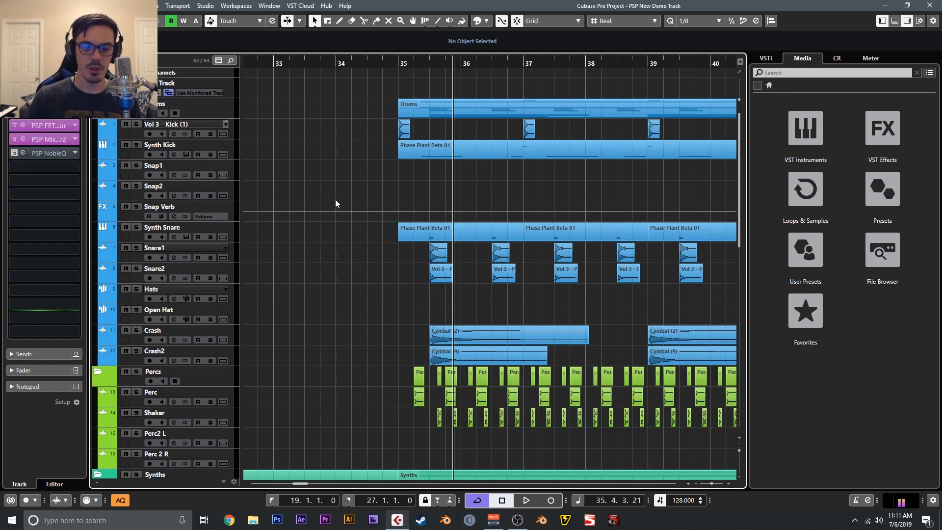
Locate the Drum Parallel Comp channel among the FX tracks and solo it.
{"action": "scroll", "coordinate": [334, 200], "scroll_direction": "down", "scroll_amount": 4}
{"action": "scroll", "coordinate": [350, 197], "scroll_direction": "down", "scroll_amount": 15}
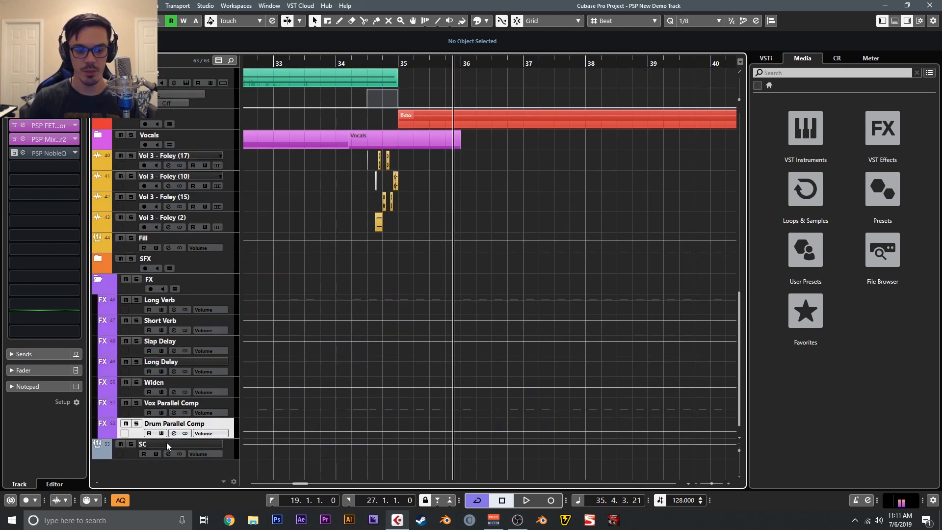
{"action": "left_click", "coordinate": [137, 424]}
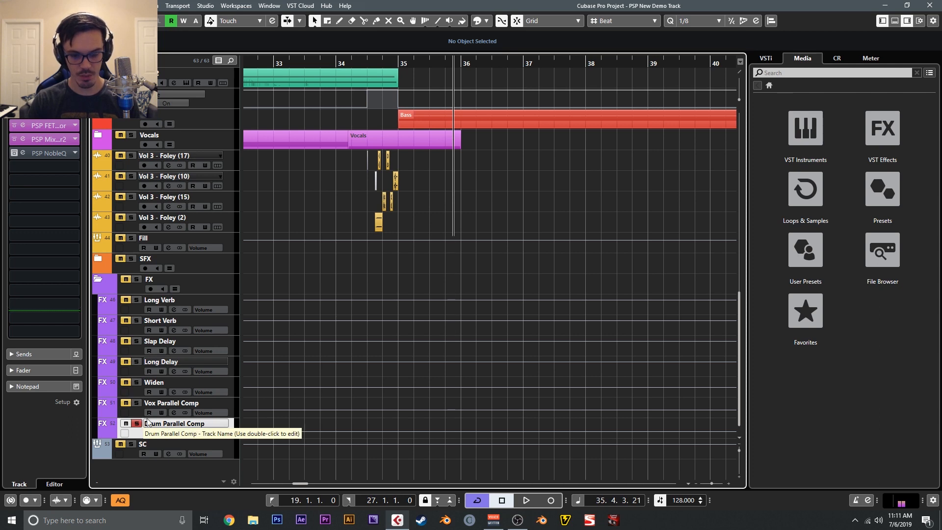
Pull the Drum Parallel Comp fader all the way down in the MixConsole and audition the track from bar 35.
{"action": "key", "text": "alt+F3"}
{"action": "left_click_drag", "start_coordinate": [668, 363], "coordinate": [669, 395]}
{"action": "left_click", "coordinate": [396, 66]}
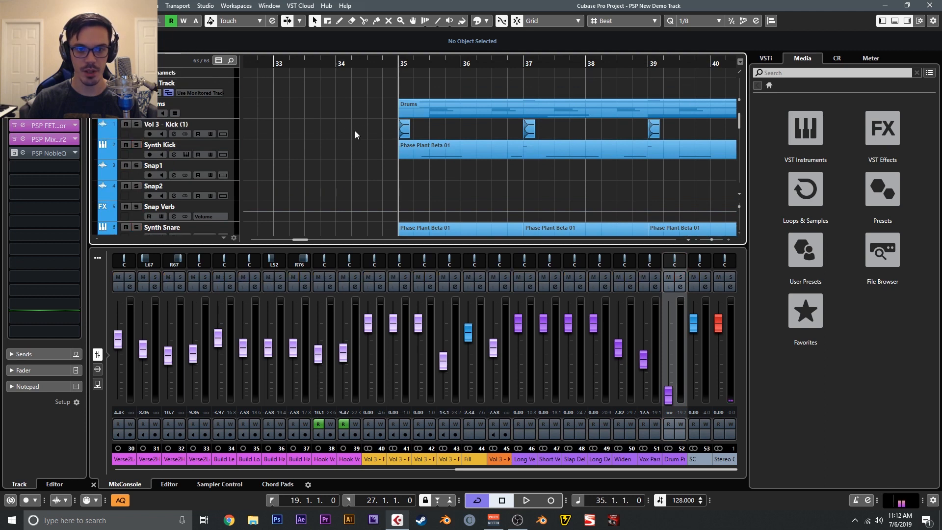
{"action": "key", "text": "space"}
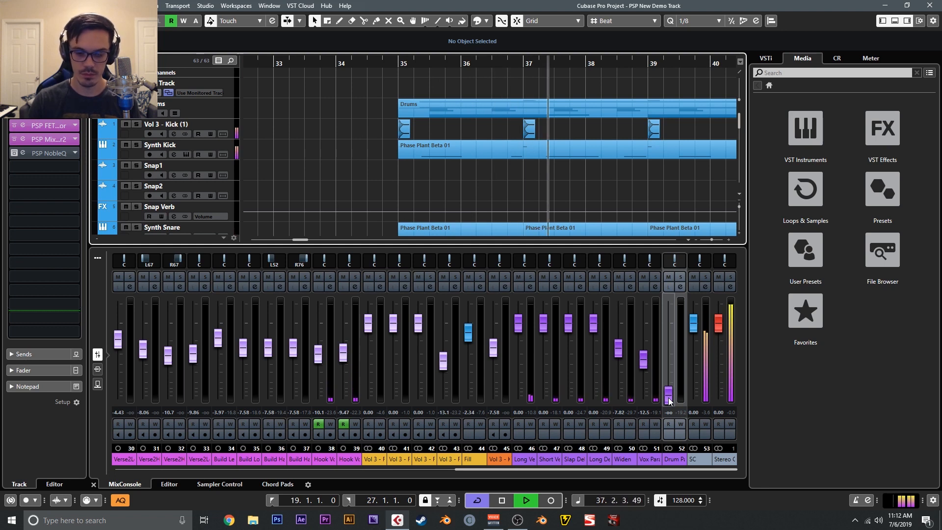
{"action": "key", "text": "space"}
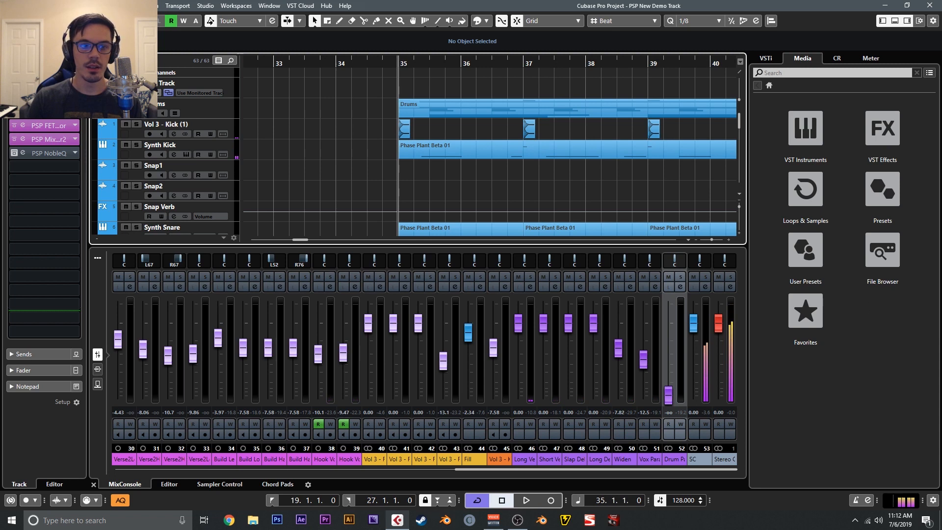
Solo and unsolo the Drums folder, and raise the Drum Parallel Comp fader to about -15.1 dB during playback from bar 35.
{"action": "left_click", "coordinate": [231, 111]}
{"action": "key", "text": "s"}
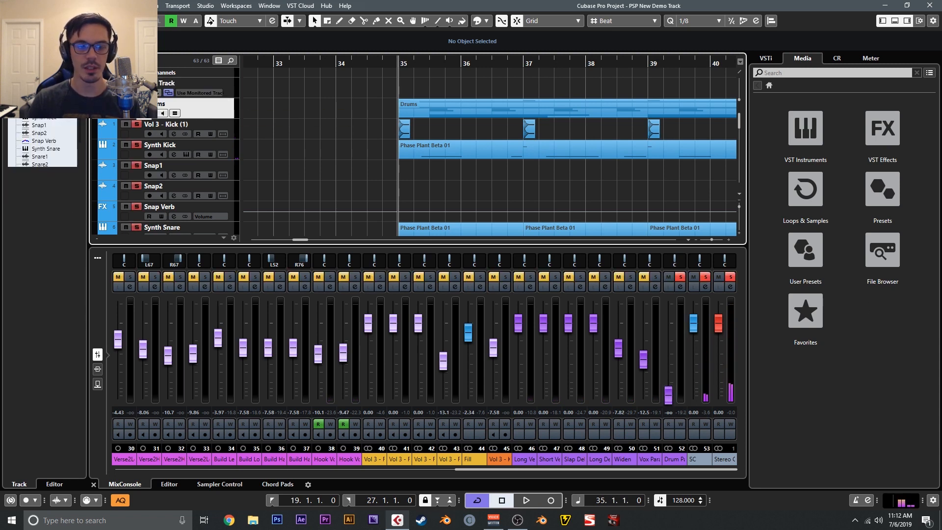
{"action": "key", "text": "s"}
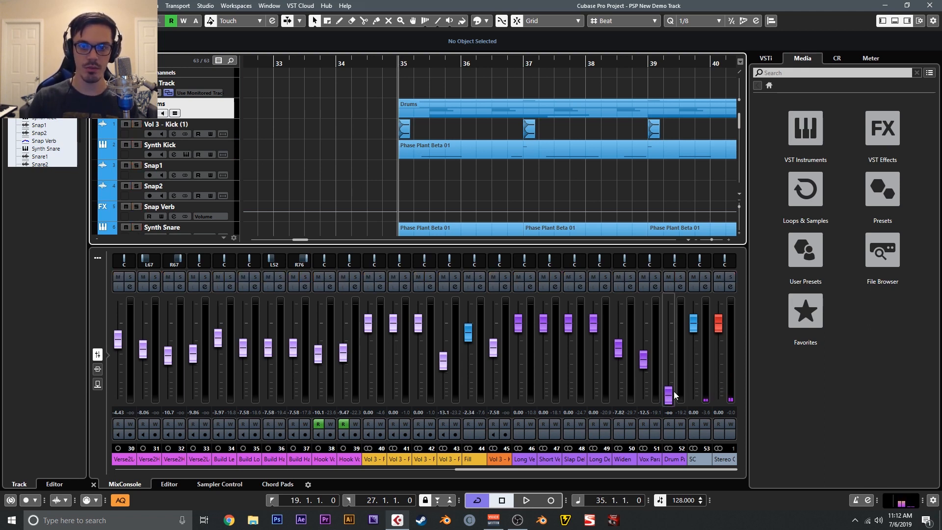
{"action": "key", "text": "space"}
{"action": "left_click_drag", "start_coordinate": [675, 395], "coordinate": [672, 370]}
{"action": "key", "text": "space"}
{"action": "left_click", "coordinate": [584, 186]}
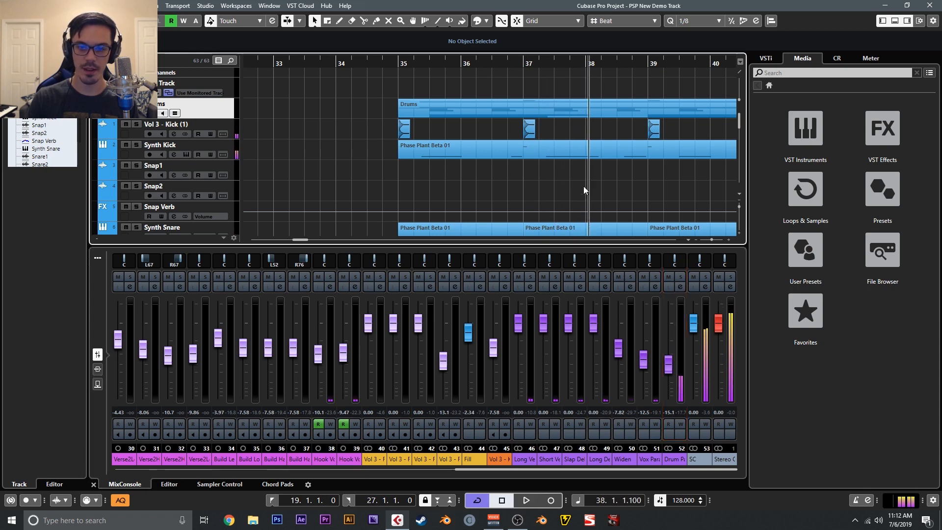
Solo the Drums folder and show the drum channels' sends in an enlarged, separate MixConsole window.
{"action": "key", "text": "s"}
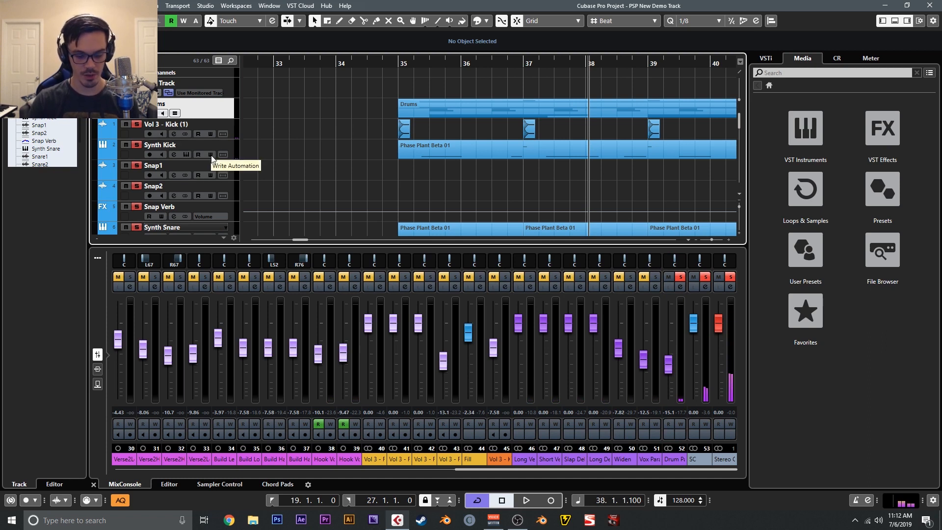
{"action": "left_click", "coordinate": [94, 484]}
{"action": "key", "text": "F3"}
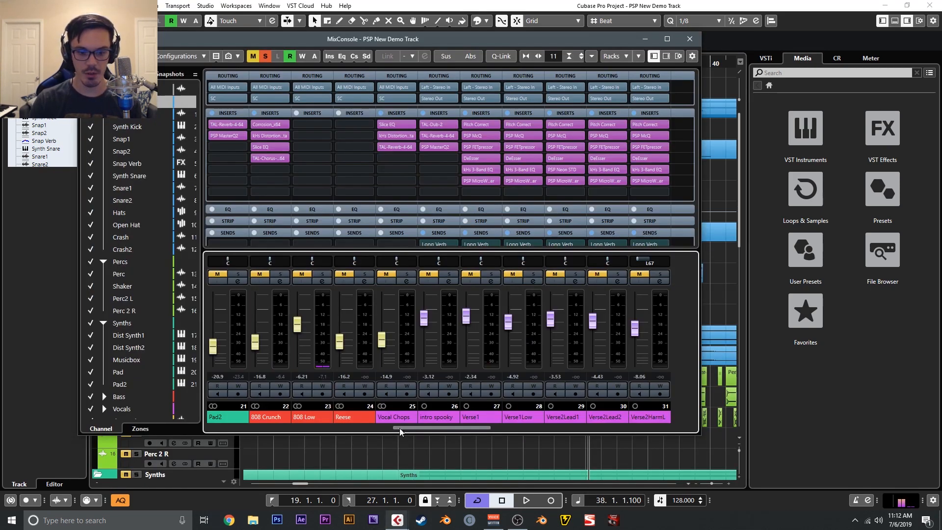
{"action": "left_click_drag", "start_coordinate": [413, 428], "coordinate": [221, 427]}
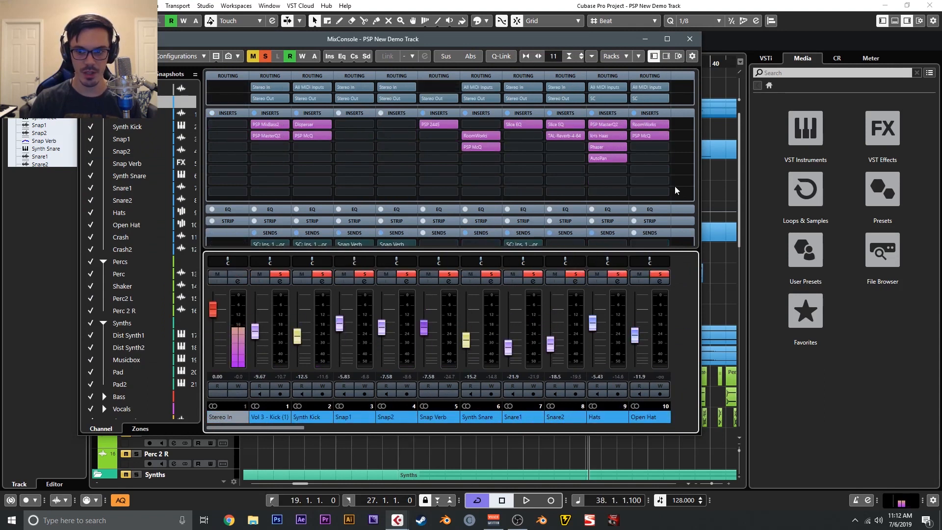
{"action": "left_click_drag", "start_coordinate": [697, 126], "coordinate": [707, 360]}
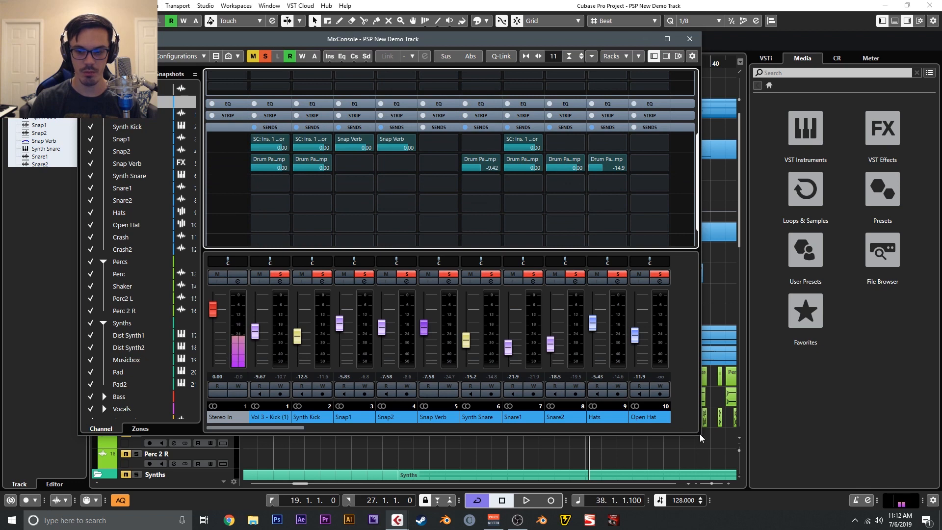
{"action": "left_click_drag", "start_coordinate": [702, 438], "coordinate": [867, 480]}
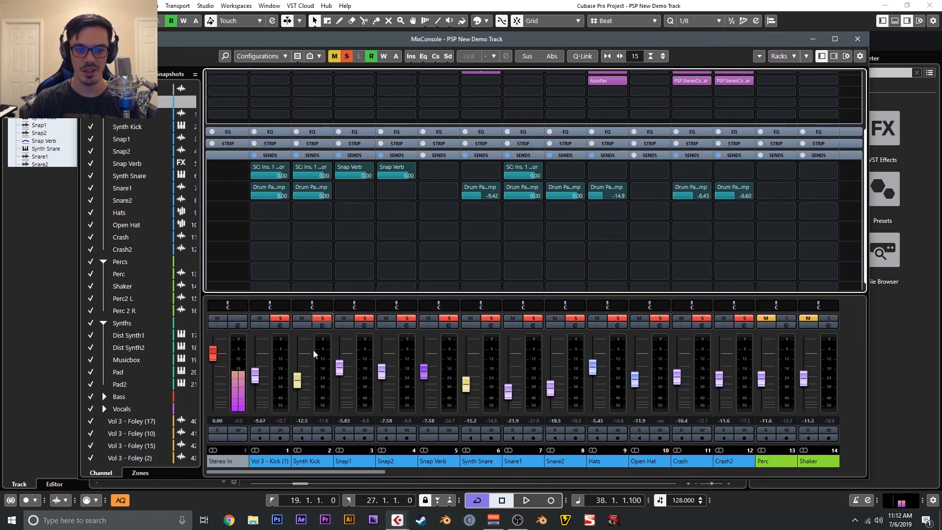
Examine the Drum Parallel Comp send levels on the kick, synth snare, Snare1, Snare2 and Hats channels.
{"action": "left_click", "coordinate": [302, 459]}
{"action": "left_click", "coordinate": [276, 460]}
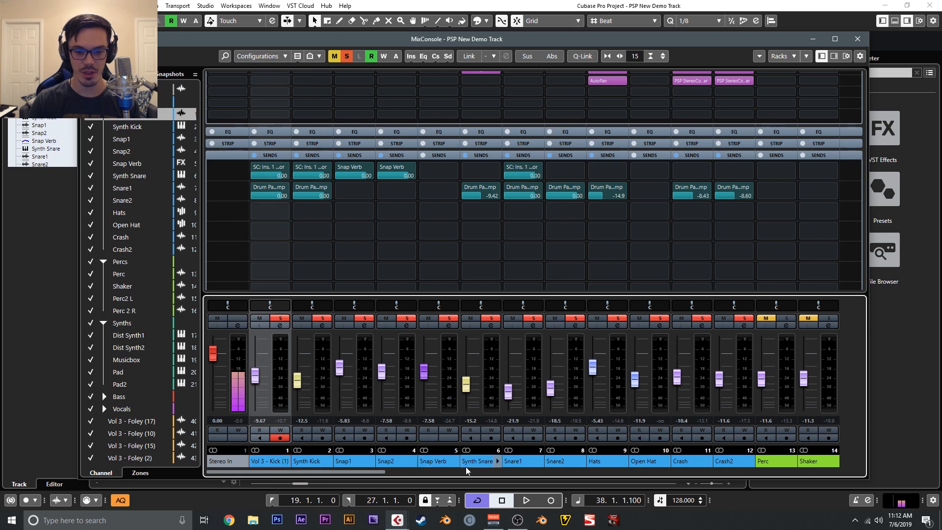
{"action": "left_click", "coordinate": [480, 466]}
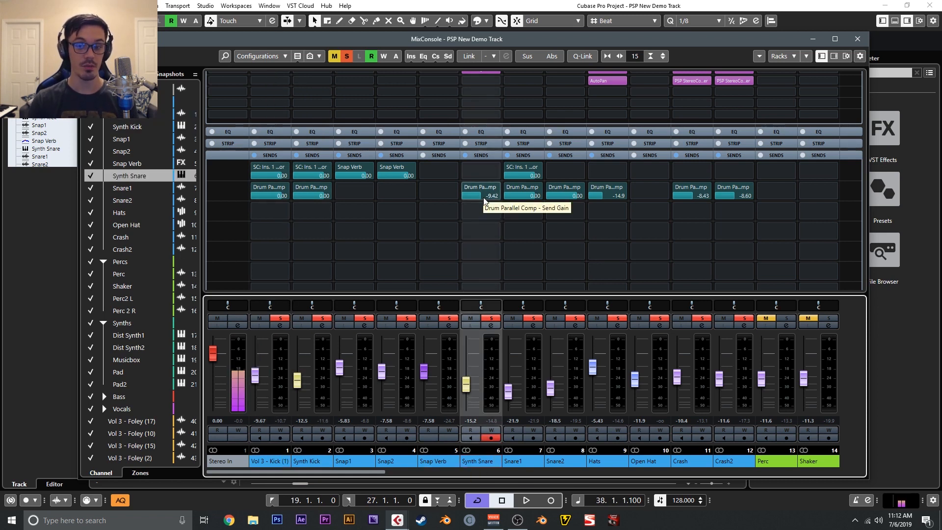
{"action": "left_click", "coordinate": [522, 461]}
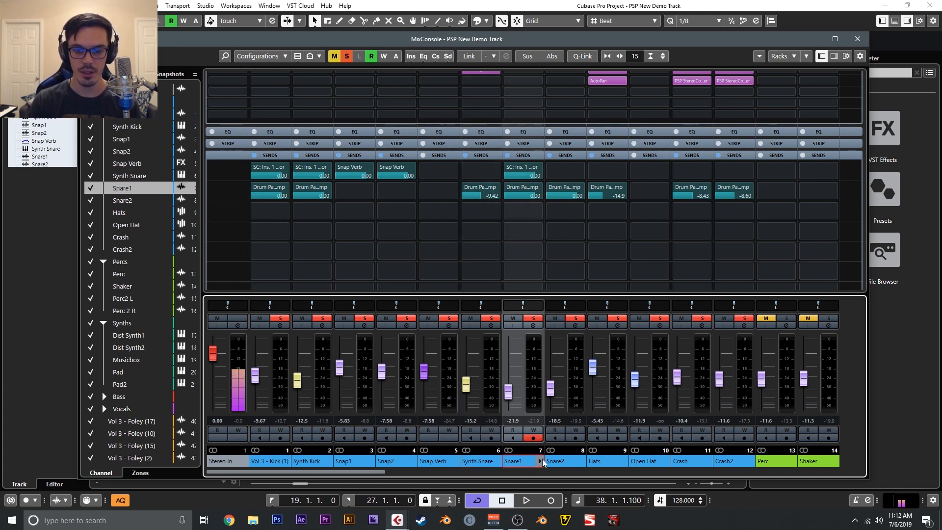
{"action": "left_click", "coordinate": [546, 461], "text": "ctrl"}
{"action": "left_click", "coordinate": [611, 460]}
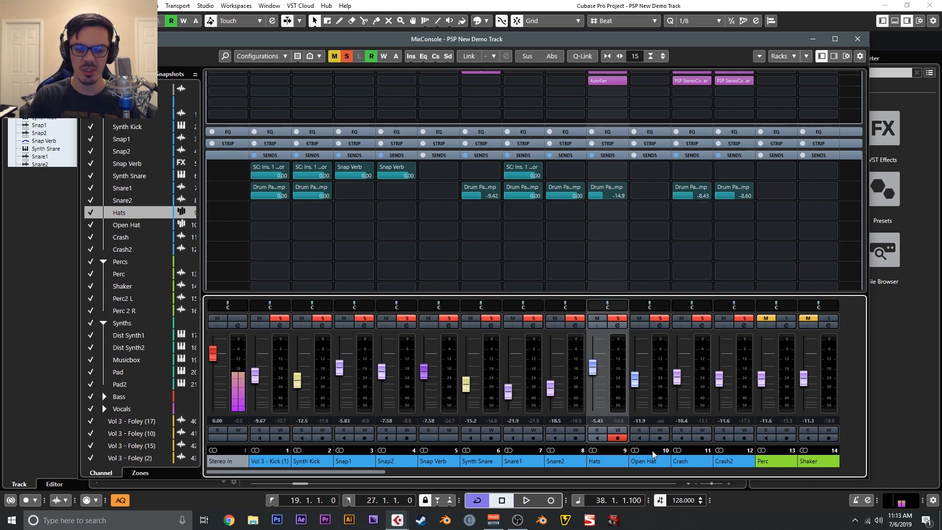
Open PSP FETpressor on the Drum Parallel Comp channel and play the soloed drums to examine its gain reduction.
{"action": "left_click", "coordinate": [655, 473]}
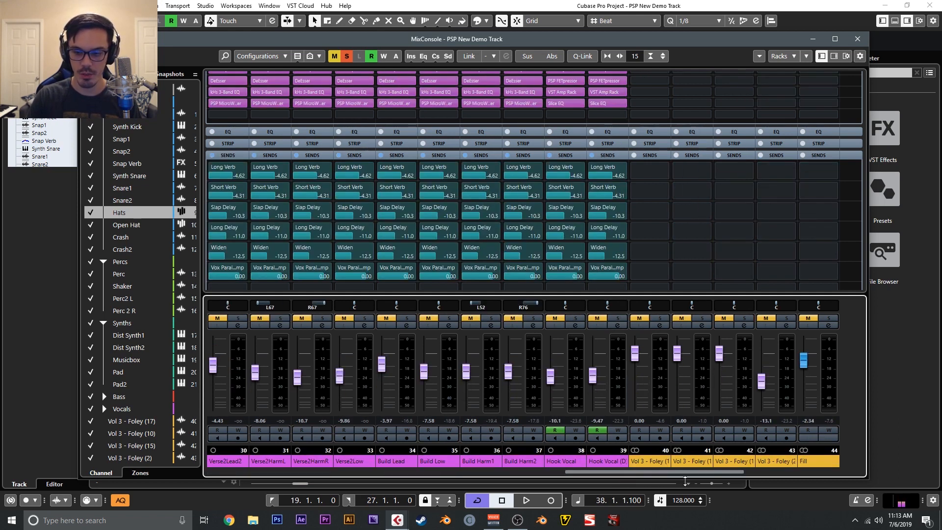
{"action": "left_click_drag", "start_coordinate": [706, 473], "coordinate": [821, 472]}
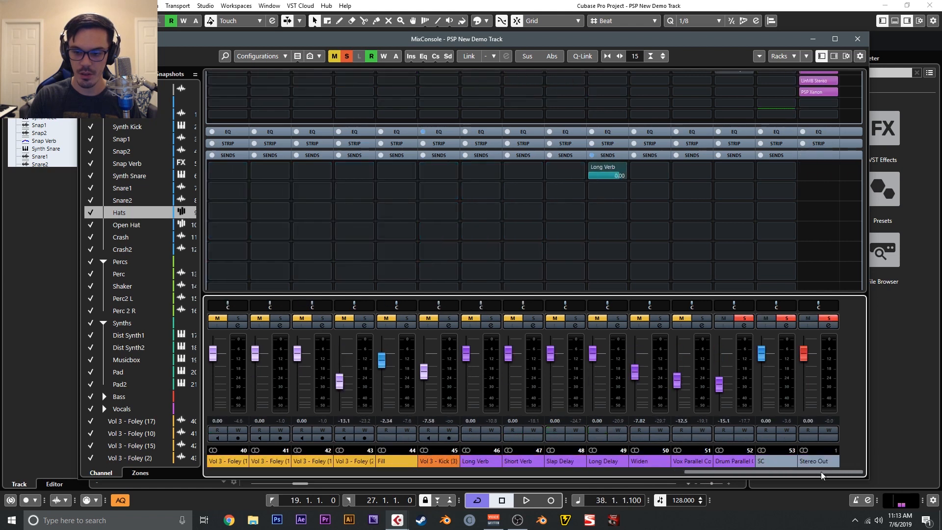
{"action": "left_click", "coordinate": [726, 459]}
{"action": "scroll", "coordinate": [858, 264], "scroll_direction": "up", "scroll_amount": 2}
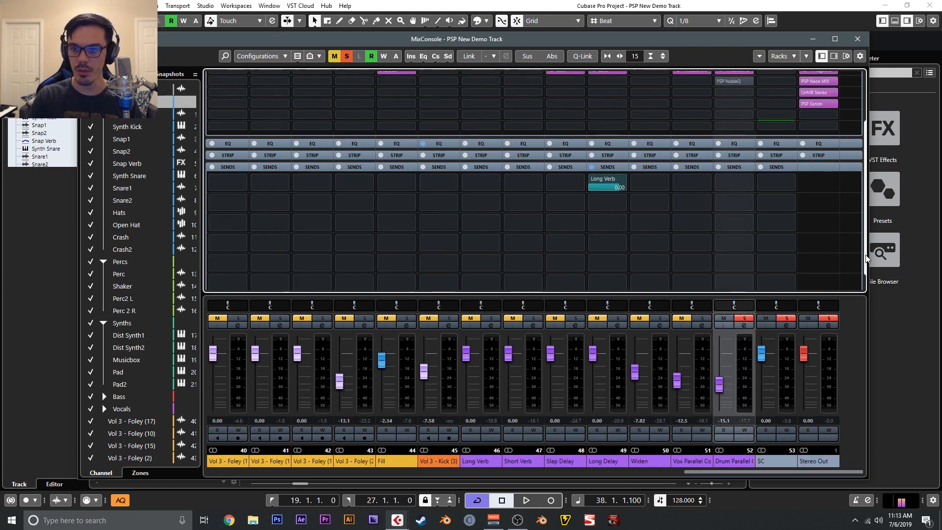
{"action": "scroll", "coordinate": [865, 254], "scroll_direction": "up", "scroll_amount": 2}
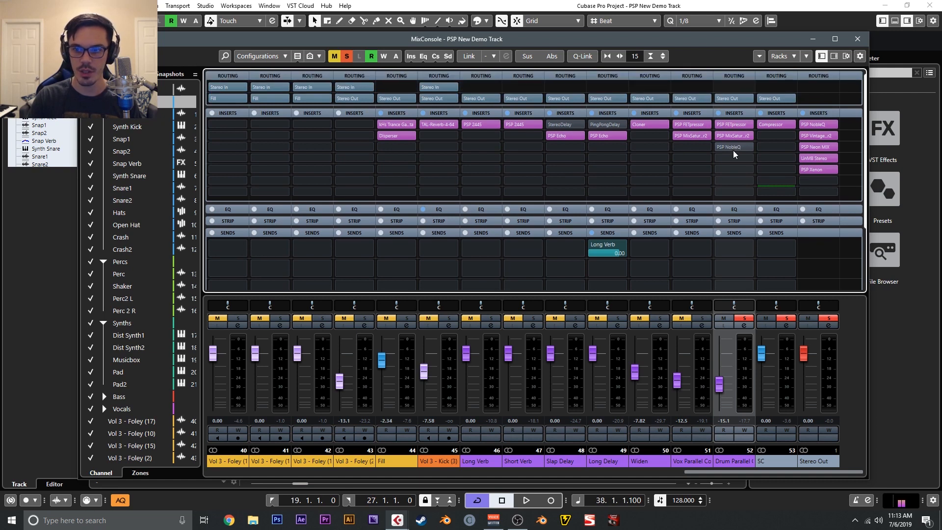
{"action": "left_click", "coordinate": [734, 125]}
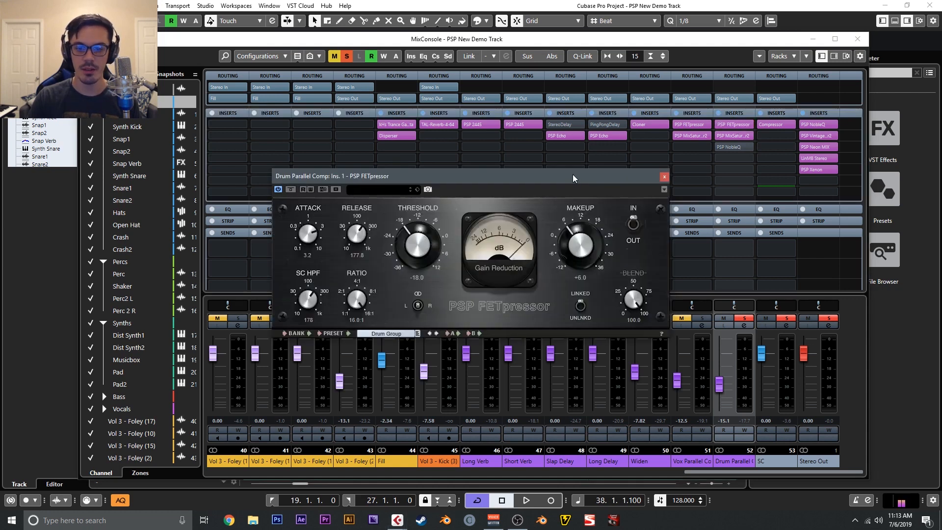
{"action": "left_click_drag", "start_coordinate": [573, 176], "coordinate": [550, 110]}
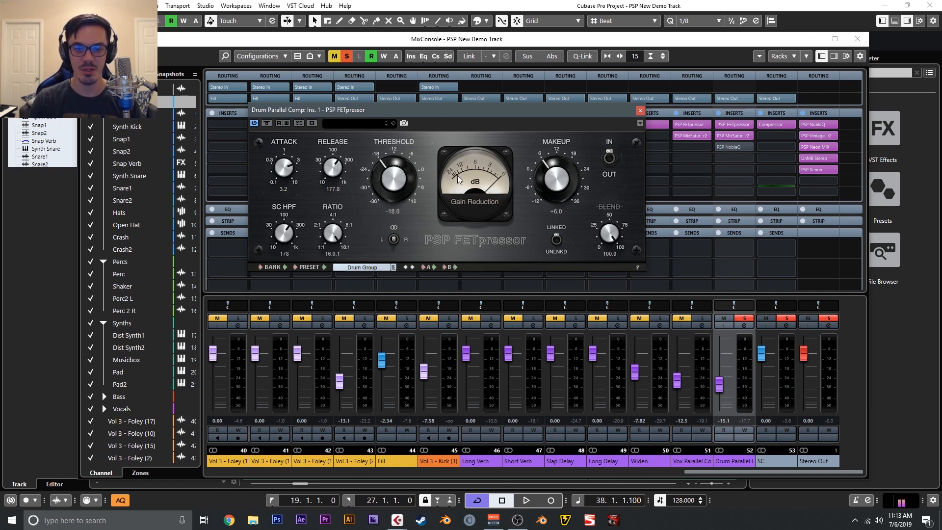
{"action": "key", "text": "space"}
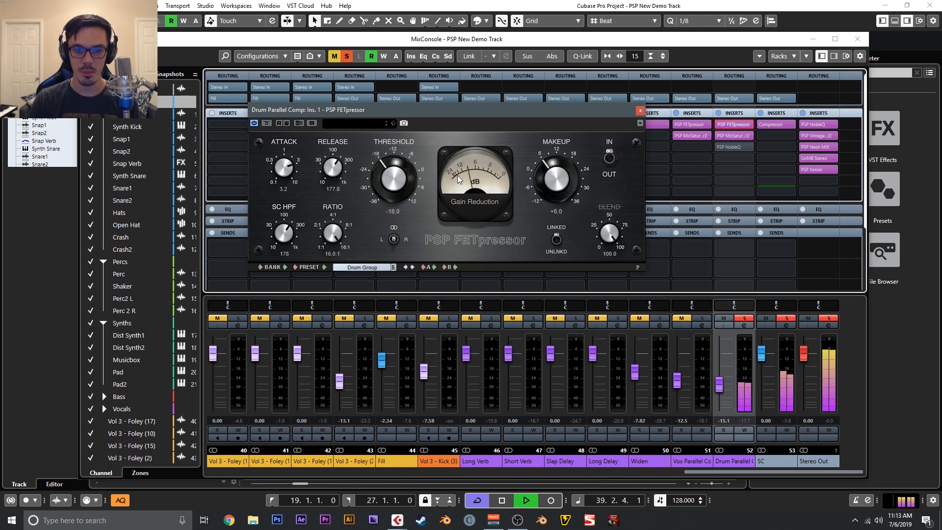
Stop playback, close PSP FETpressor, and examine the PSP MixSaturator2 settings on the Drum Parallel Comp channel.
{"action": "key", "text": "space"}
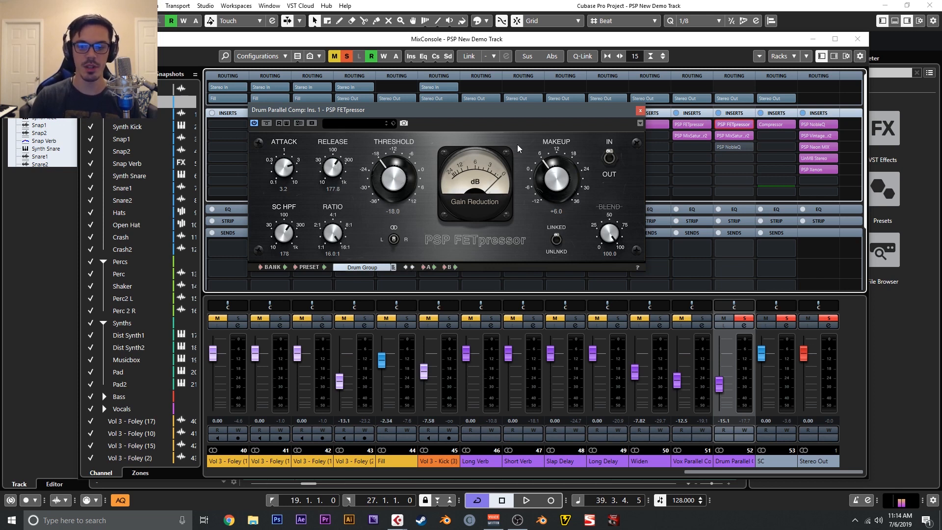
{"action": "left_click", "coordinate": [640, 111]}
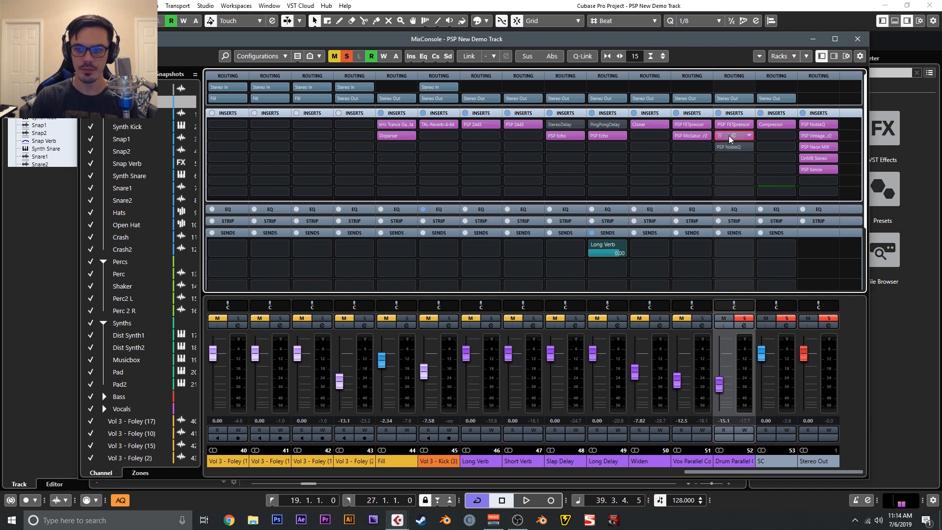
{"action": "left_click", "coordinate": [728, 135]}
{"action": "left_click_drag", "start_coordinate": [536, 142], "coordinate": [534, 117]}
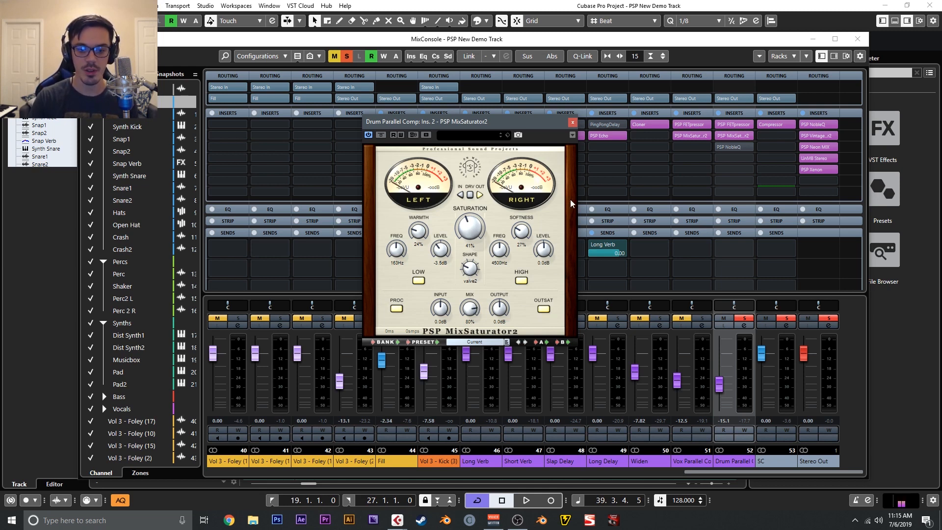
{"action": "left_click", "coordinate": [573, 122]}
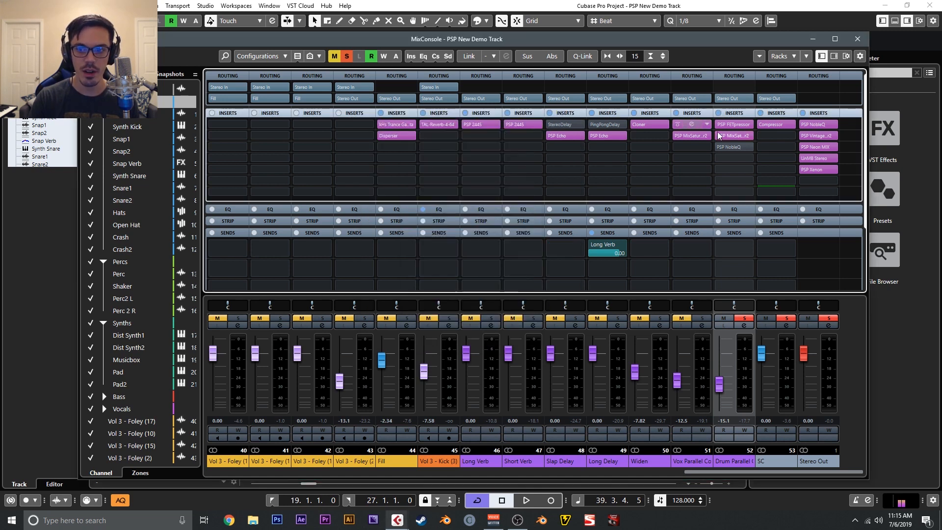
Play the soloed drums to compare the Drum Parallel Comp channel with and without PSP MixSaturator2.
{"action": "left_click", "coordinate": [718, 137]}
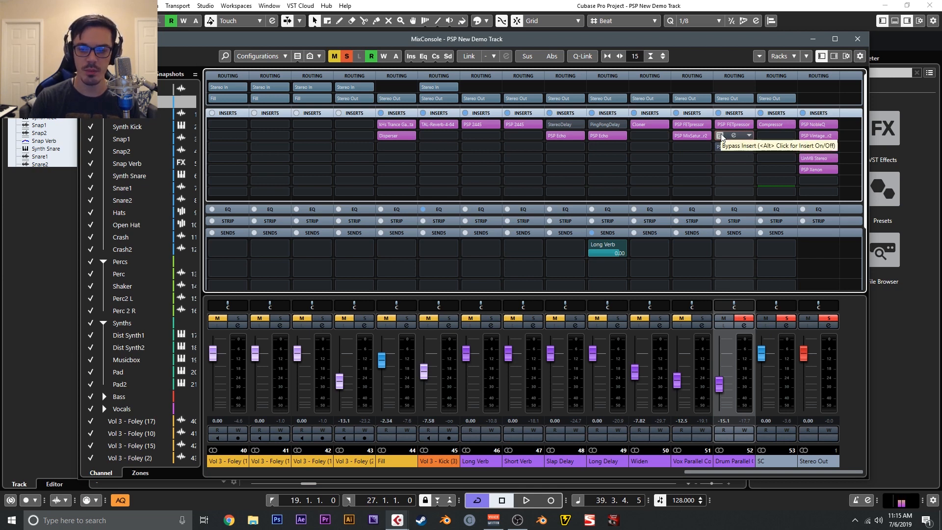
{"action": "key", "text": "space"}
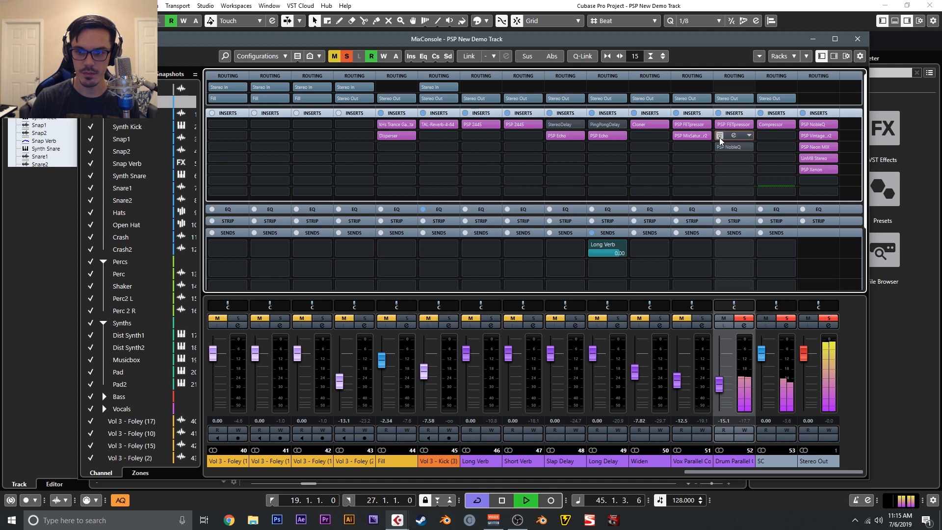
{"action": "key", "text": "space"}
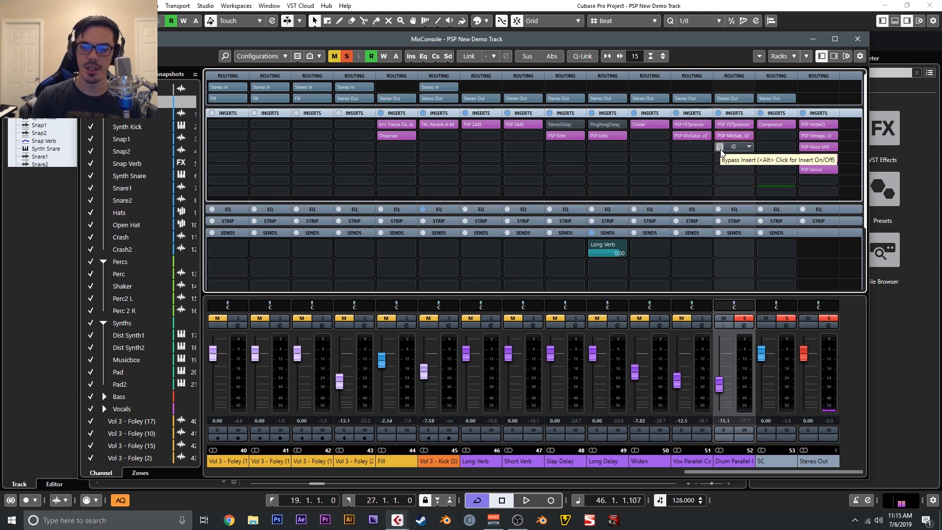
Bypass PSP MixSaturator2 on the Drum Parallel Comp channel, and open and activate its PSP NobleQ insert.
{"action": "left_click", "coordinate": [722, 137]}
{"action": "left_click", "coordinate": [734, 146]}
{"action": "left_click", "coordinate": [719, 146]}
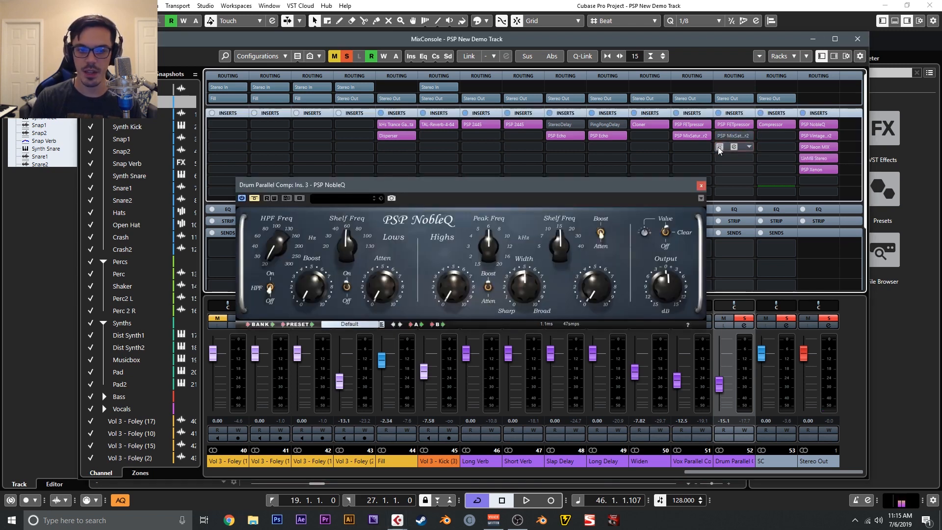
{"action": "left_click_drag", "start_coordinate": [567, 193], "coordinate": [599, 136]}
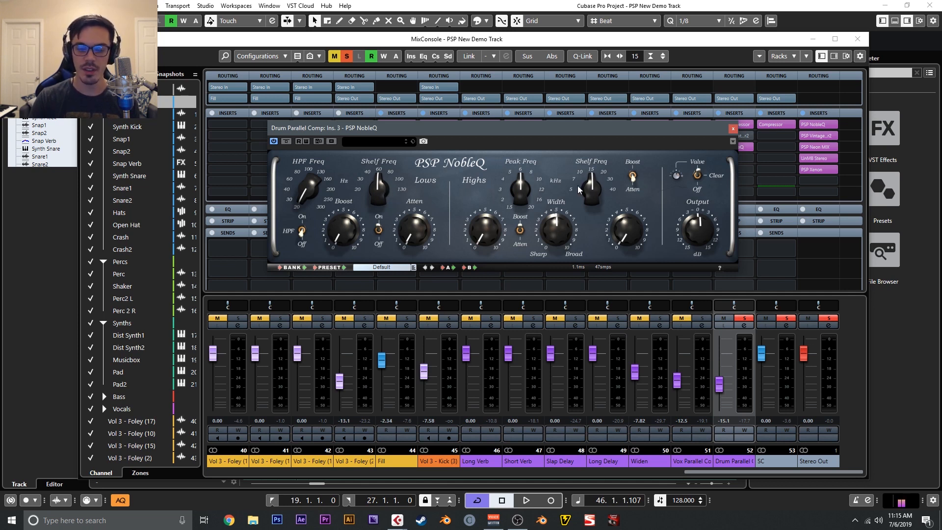
{"action": "left_click_drag", "start_coordinate": [677, 128], "coordinate": [621, 108]}
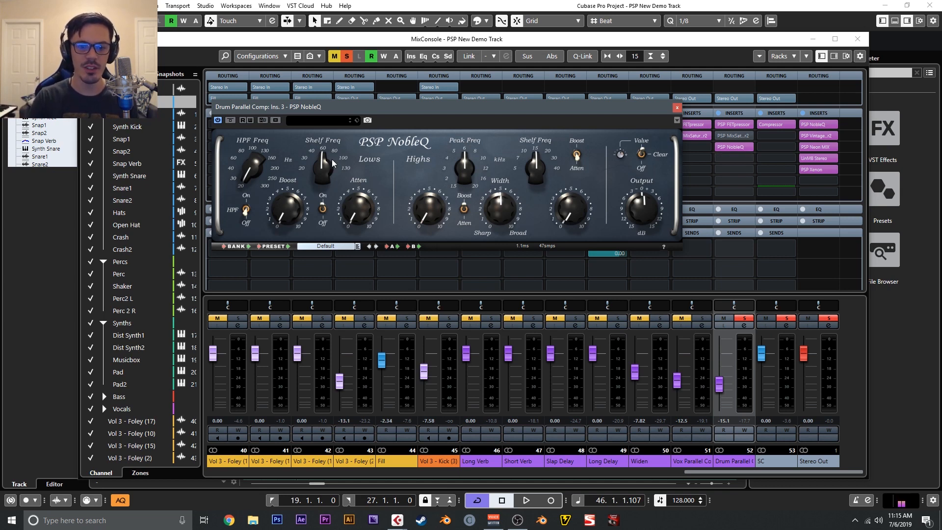
Adjust NobleQ's lows with the shelf near 70 Hz, and its high peak band's frequency (between 10 and 12 kHz), amount and width.
{"action": "left_click_drag", "start_coordinate": [291, 183], "coordinate": [329, 177]}
{"action": "left_click_drag", "start_coordinate": [341, 213], "coordinate": [342, 199]}
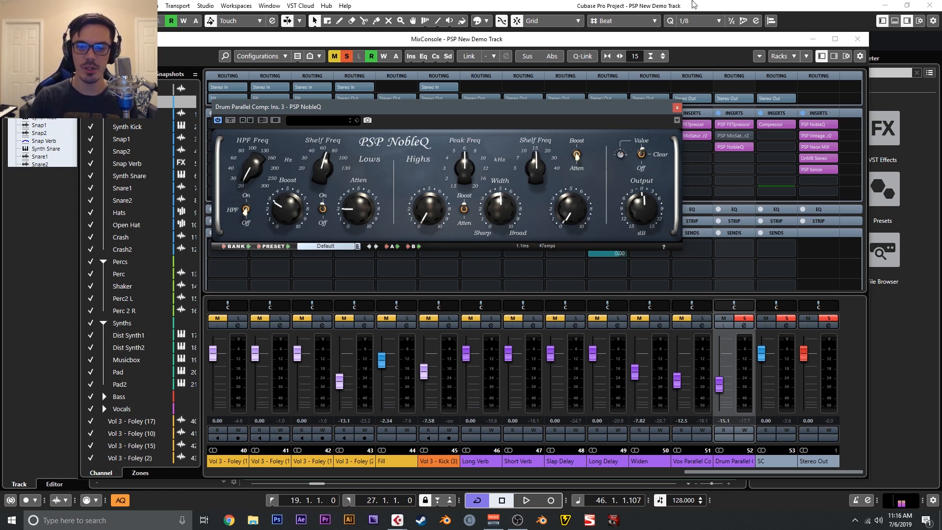
{"action": "left_click_drag", "start_coordinate": [464, 167], "coordinate": [469, 141]}
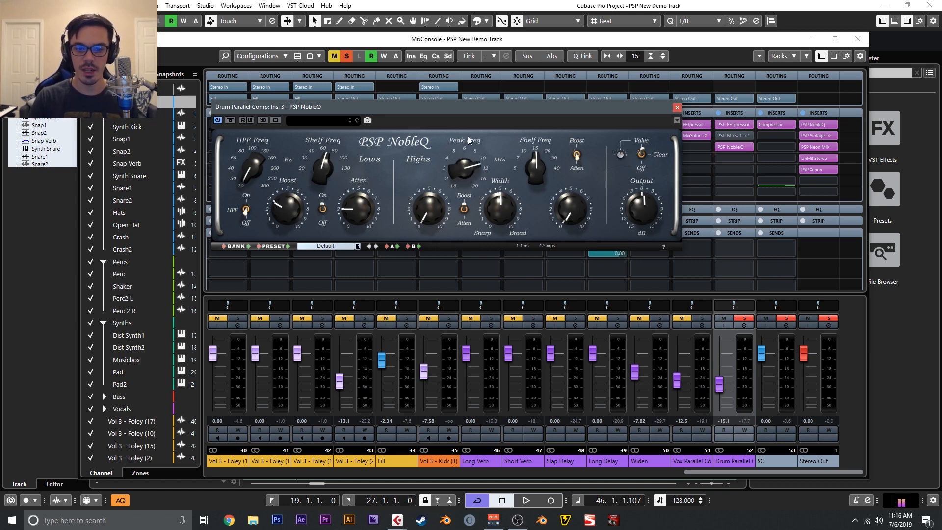
{"action": "left_click_drag", "start_coordinate": [437, 203], "coordinate": [438, 193]}
{"action": "left_click_drag", "start_coordinate": [491, 205], "coordinate": [491, 185]}
Set NobleQ's high shelf frequency to about 30 kHz in Boost mode, try its amount, and raise the output slightly.
{"action": "left_click_drag", "start_coordinate": [544, 169], "coordinate": [571, 161]}
{"action": "left_click", "coordinate": [577, 153]}
{"action": "left_click_drag", "start_coordinate": [580, 195], "coordinate": [572, 178]}
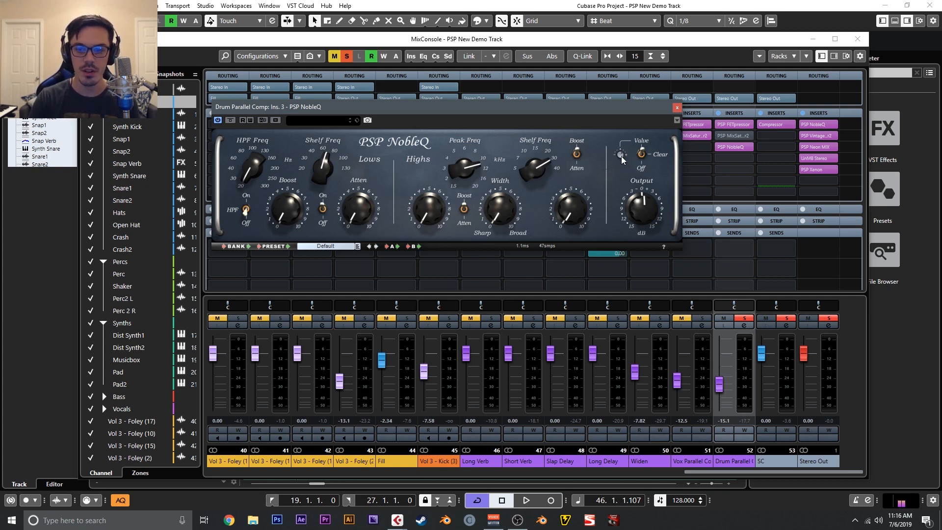
{"action": "left_click_drag", "start_coordinate": [639, 206], "coordinate": [638, 199]}
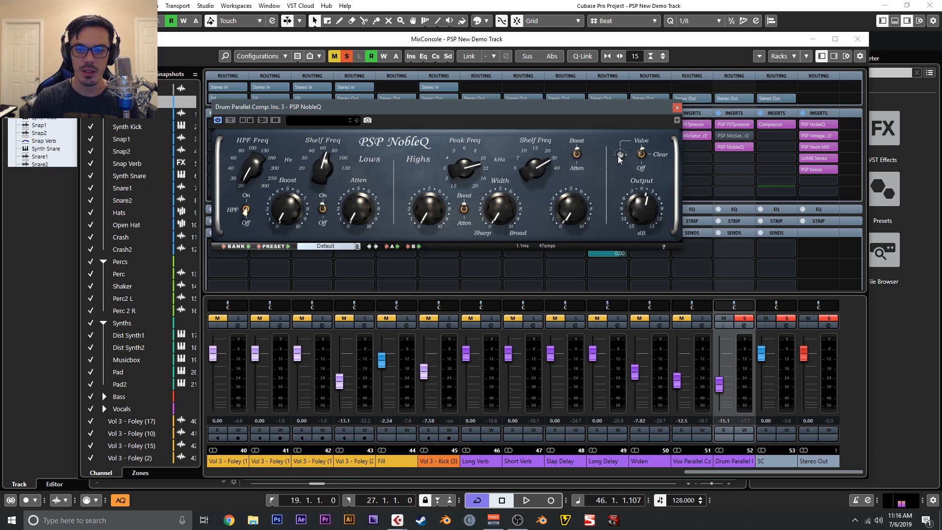